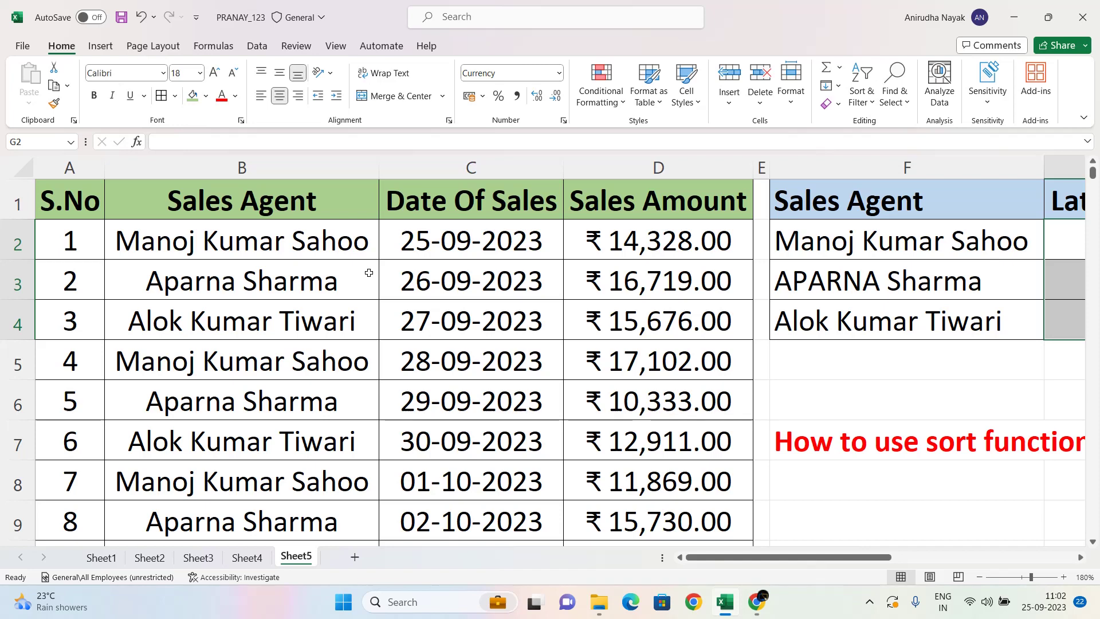
left_click(867, 238)
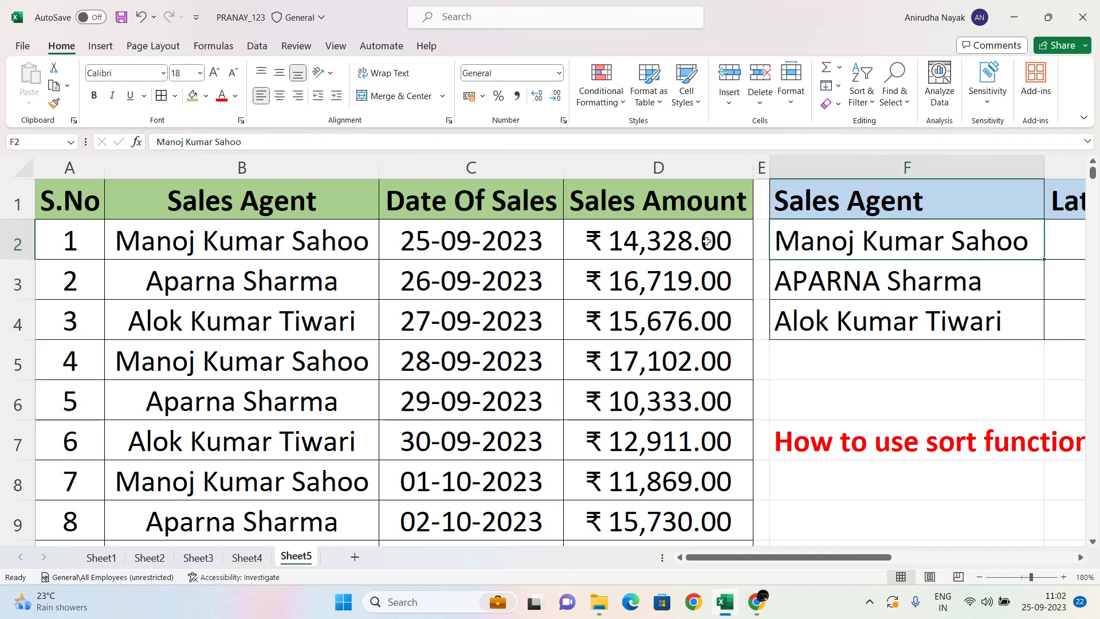
left_click(637, 243)
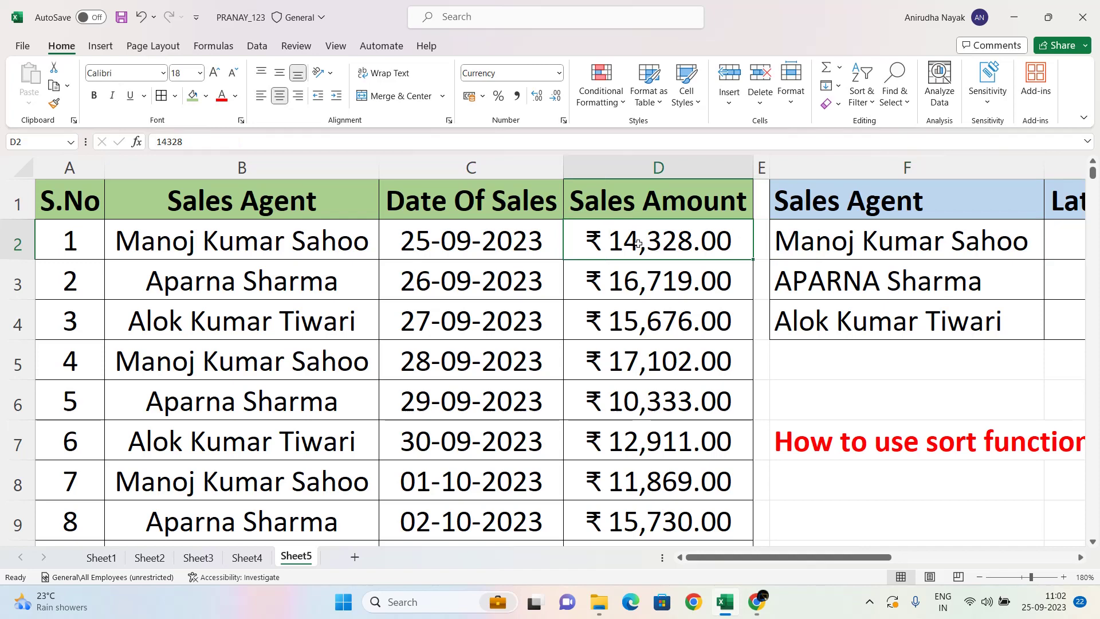
scroll(637, 244, "right", 4)
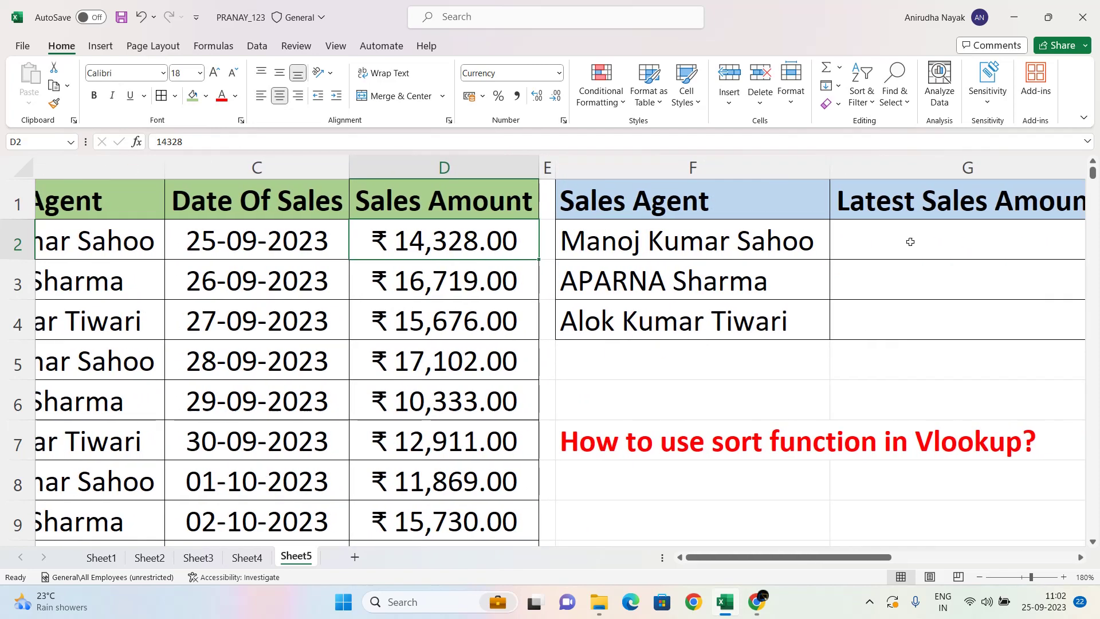
left_click(910, 241)
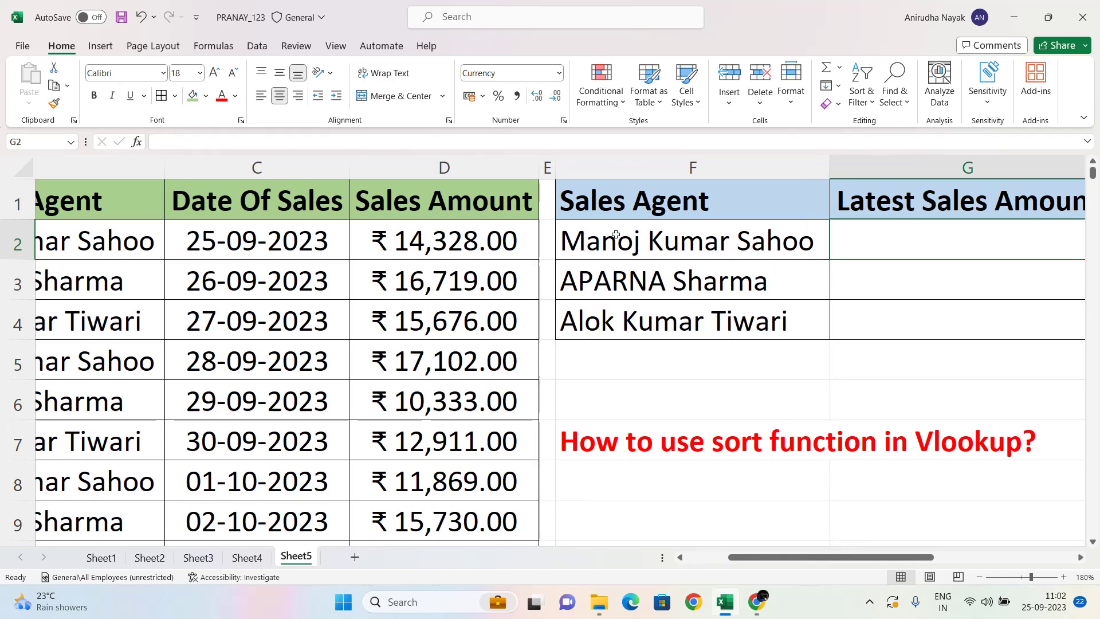
left_click(303, 212)
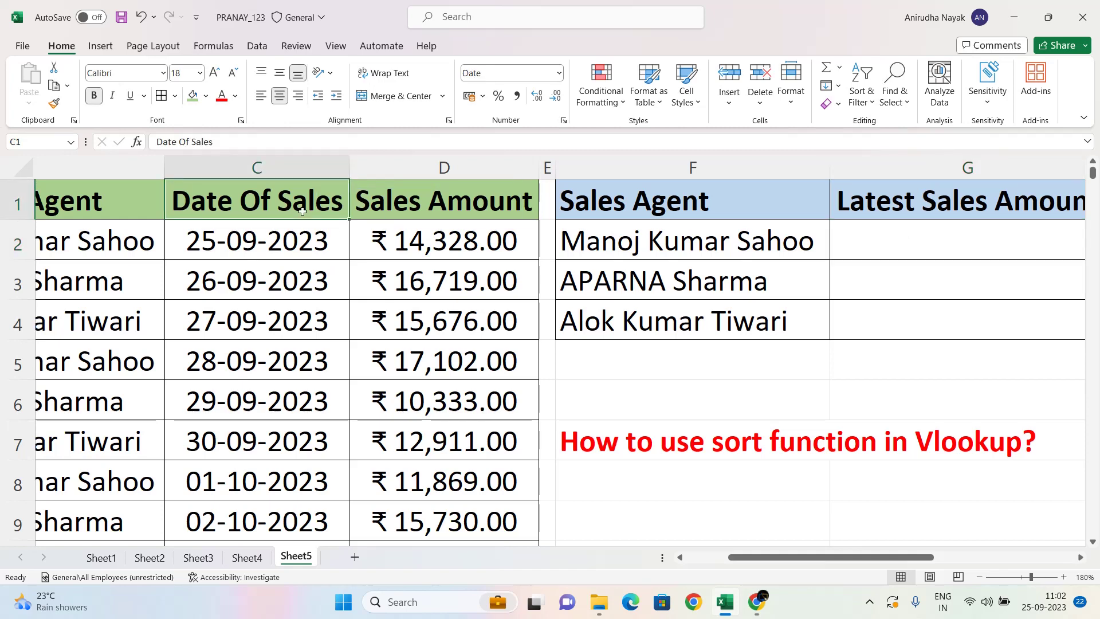
Step: In G2, enter =VLOOKUP(F2,B:D,3,0) to look up the first listed agent's sales amount
left_click(869, 251)
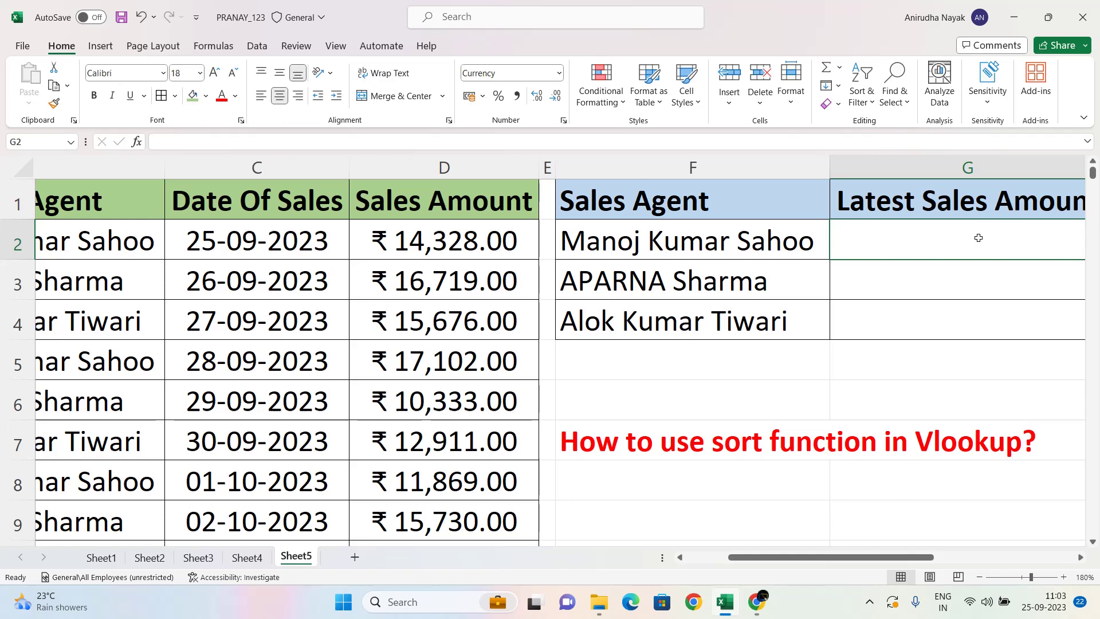
type("=")
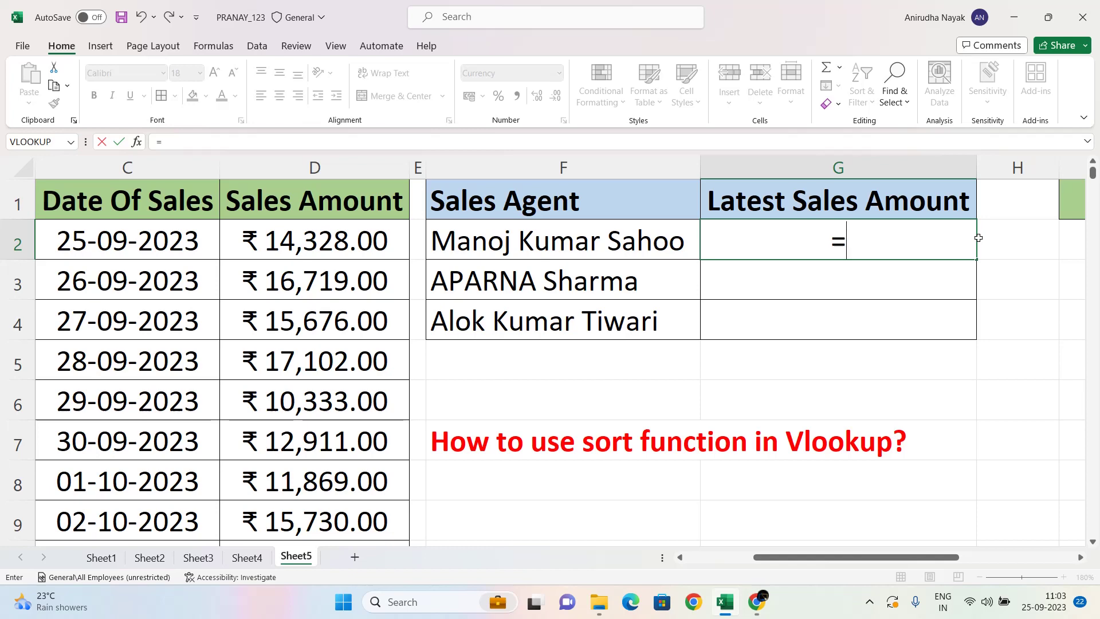
type("vl")
key("Tab")
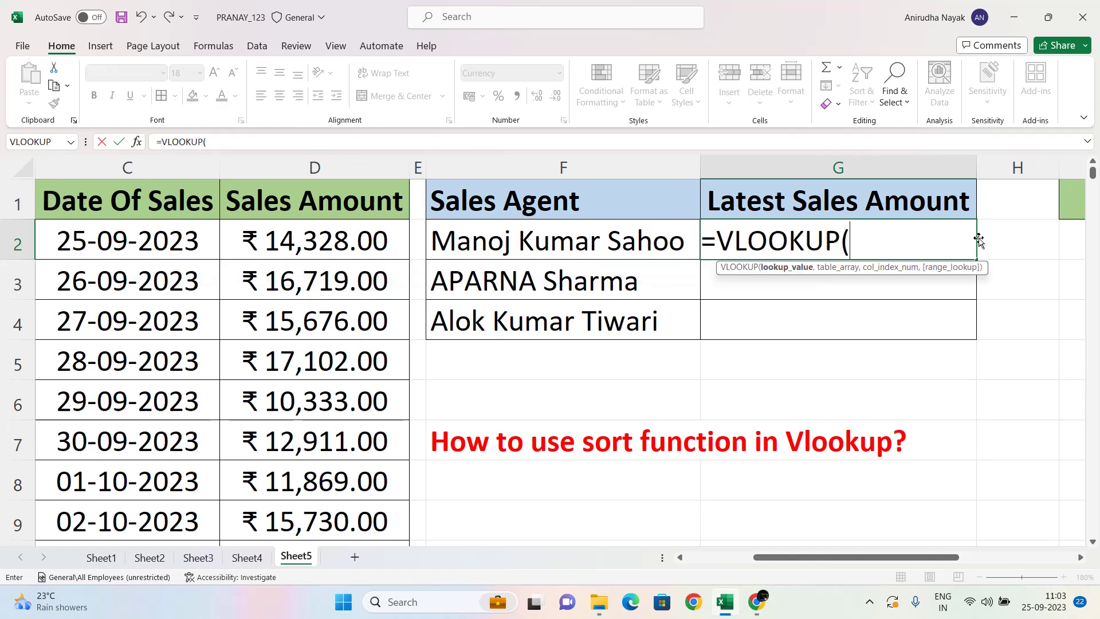
key("Left")
type(",")
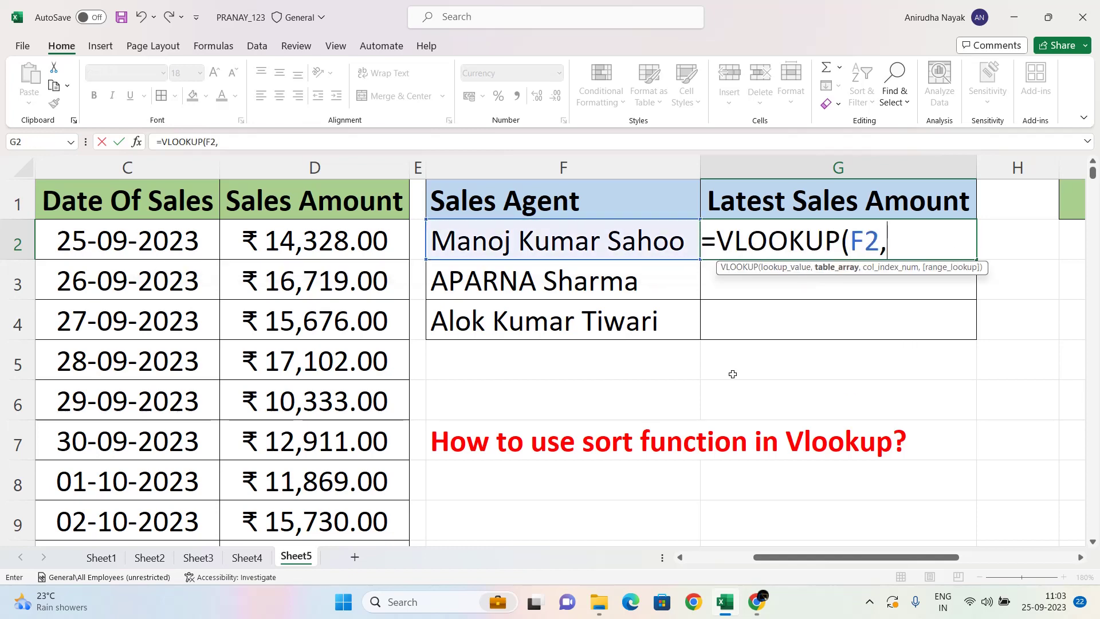
scroll(707, 381, "left", 6)
left_click(250, 174)
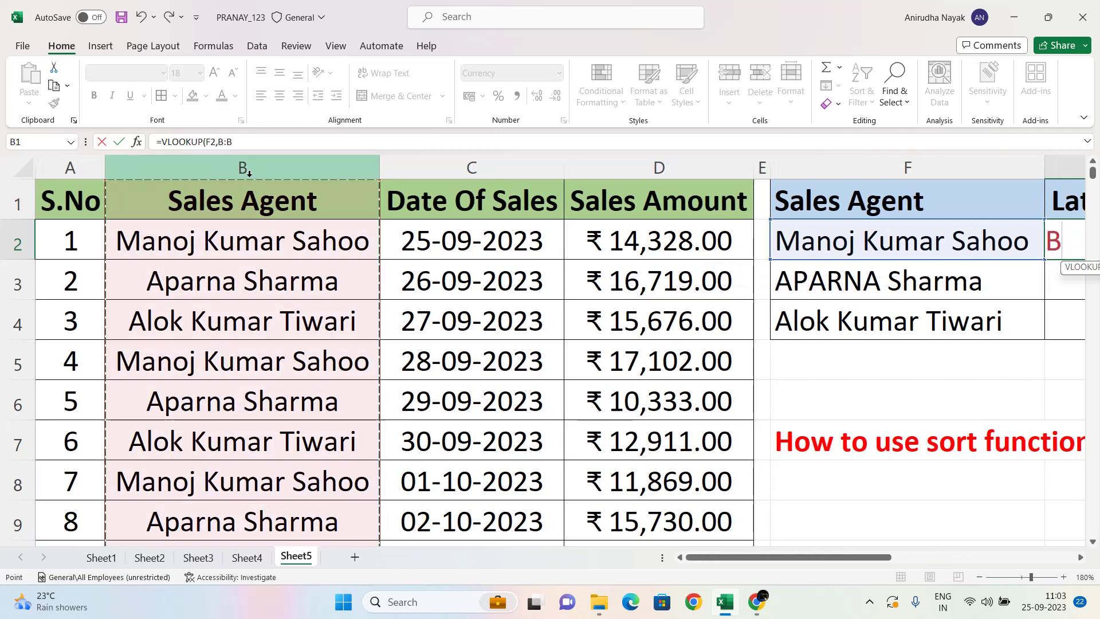
key("ctrl+shift+Right")
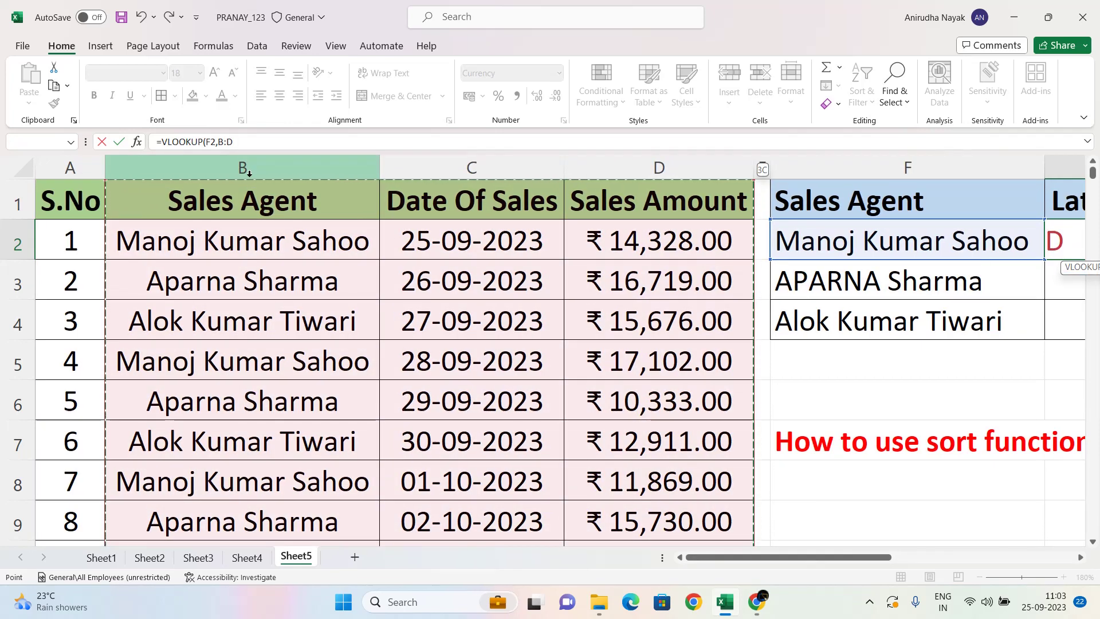
type(",3,0)")
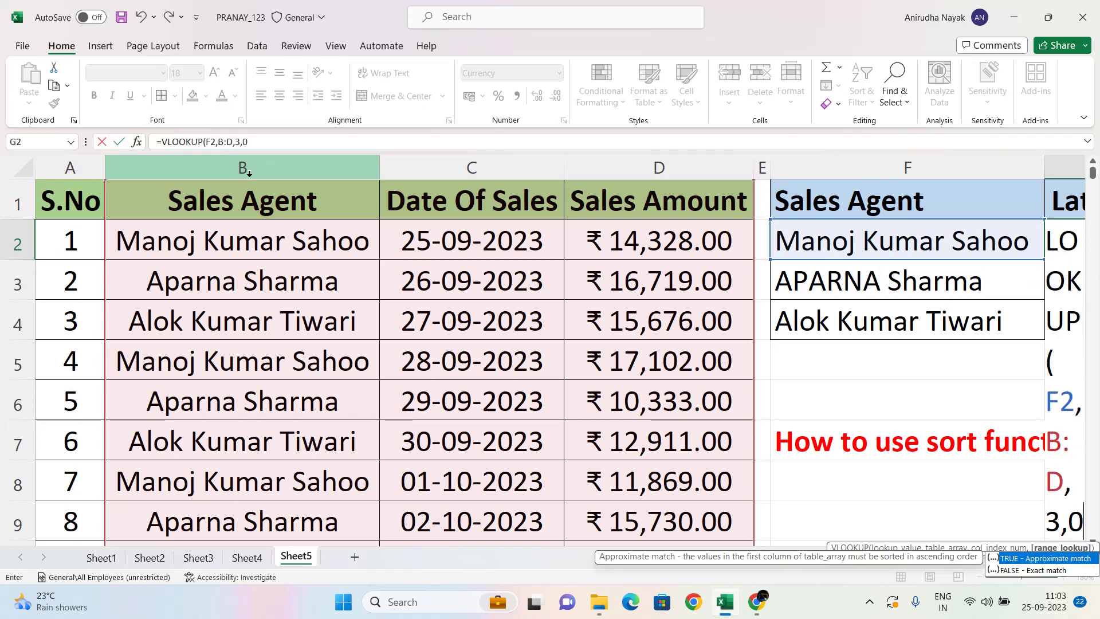
key("Return")
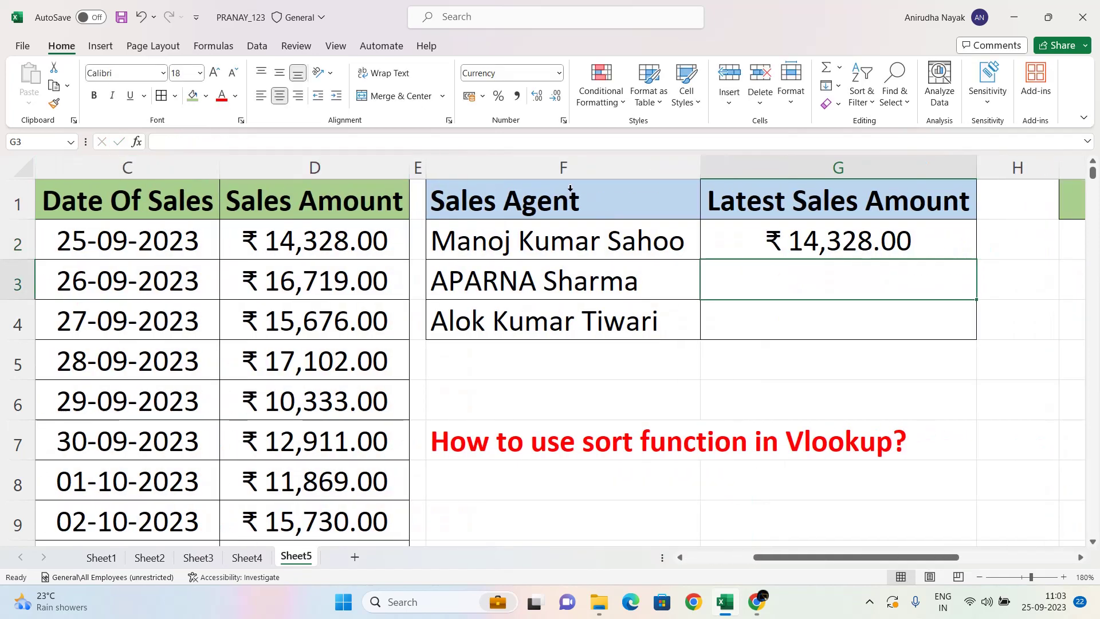
Step: Fill the VLOOKUP formula from G2 down through G4 for the remaining agents
left_click(709, 244)
left_click_drag(849, 263, 848, 321)
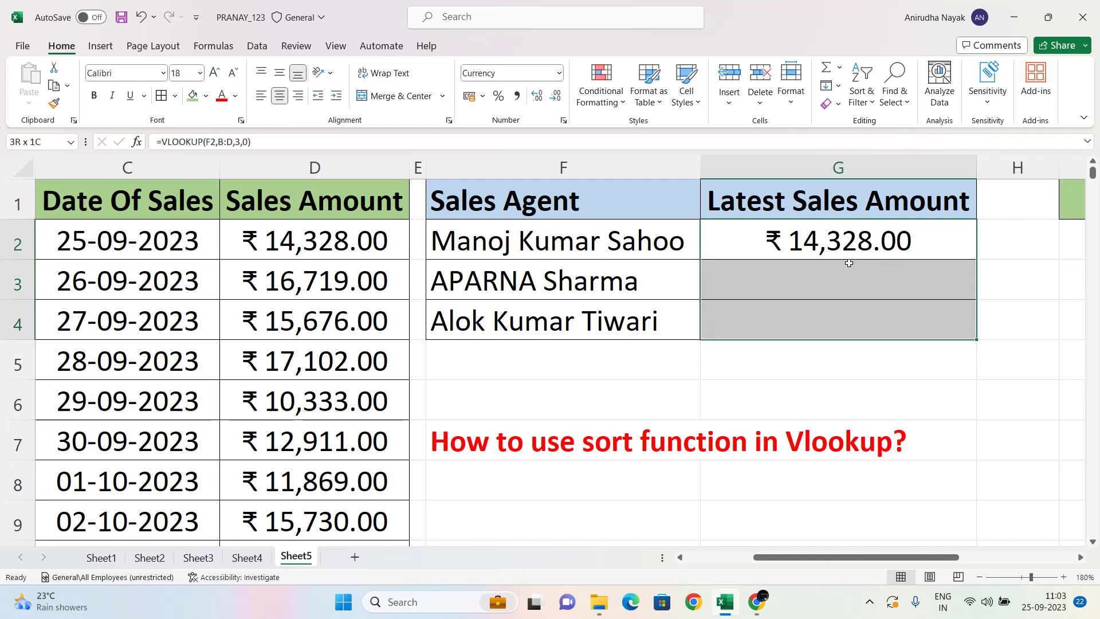
left_click_drag(848, 263, 849, 321)
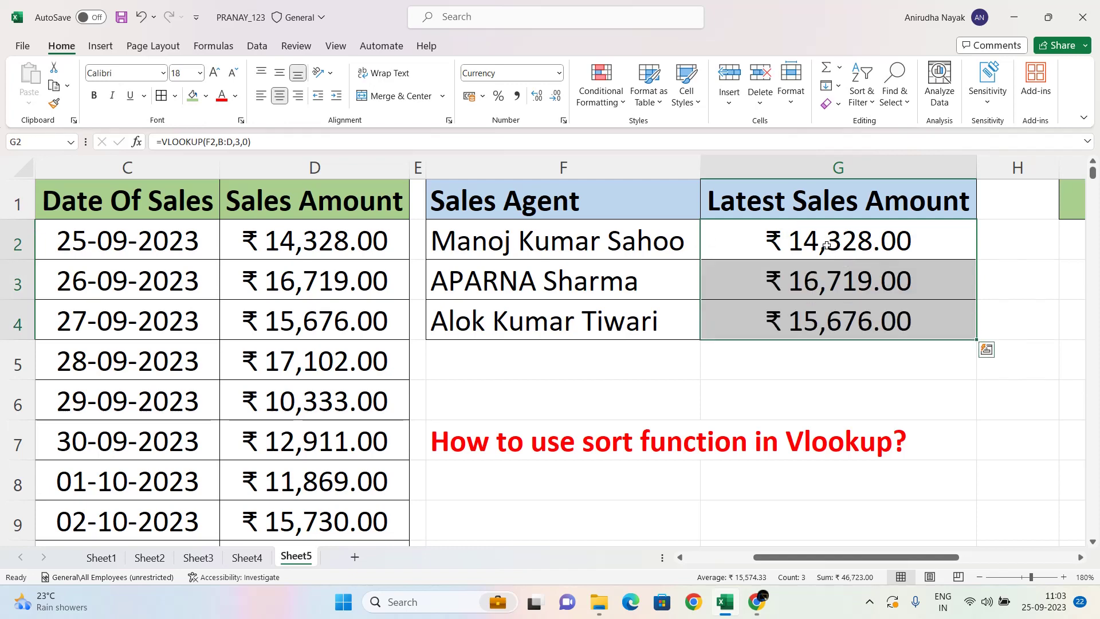
Step: Compare the looked-up amounts in G2:G4 with each agent's earliest and most recent entries in the sales table
left_click(828, 248)
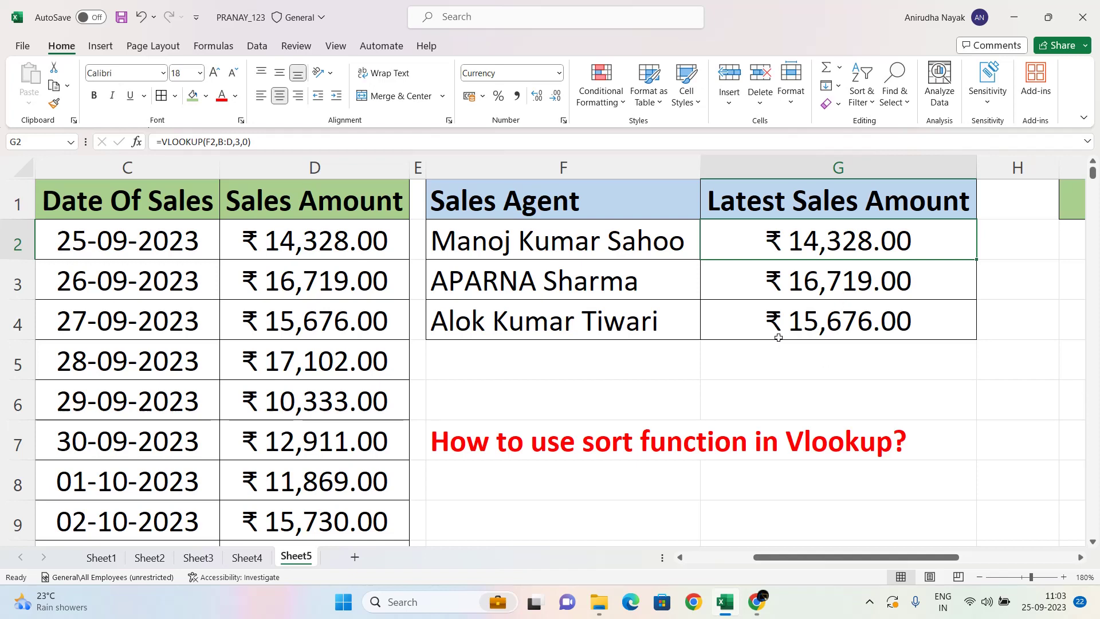
scroll(663, 348, "left", 2)
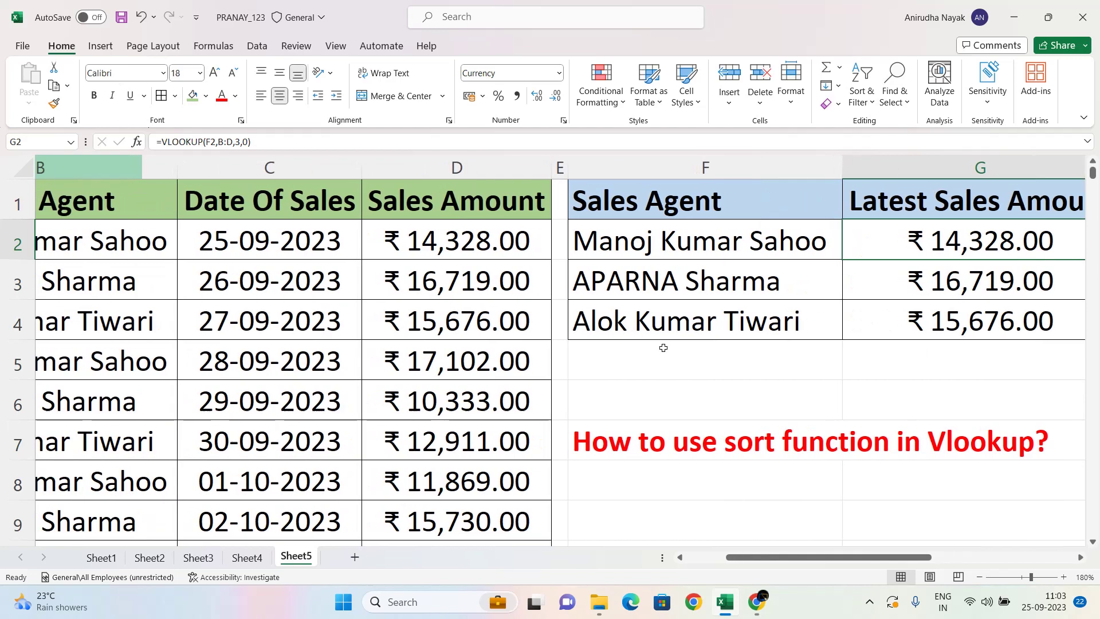
scroll(663, 348, "left", 3)
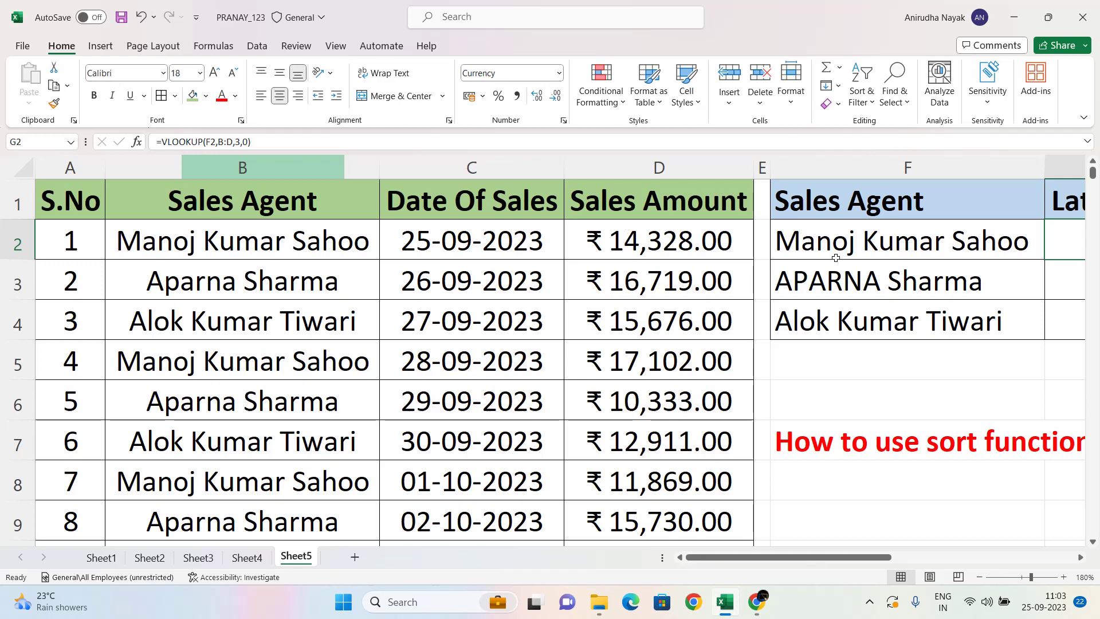
left_click(878, 241)
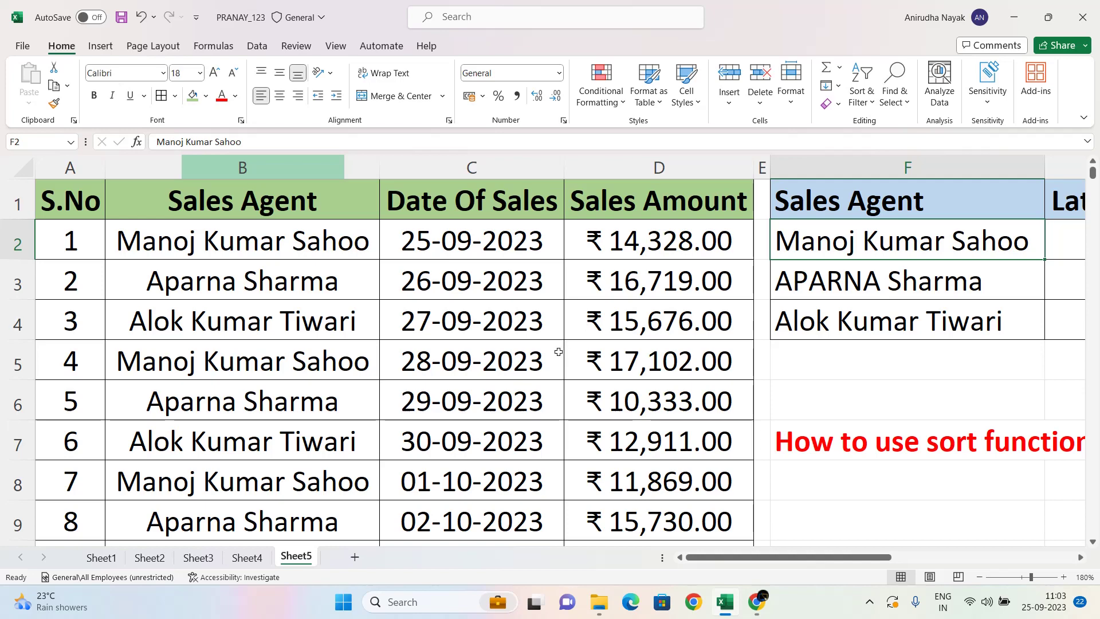
scroll(559, 351, "down", 3)
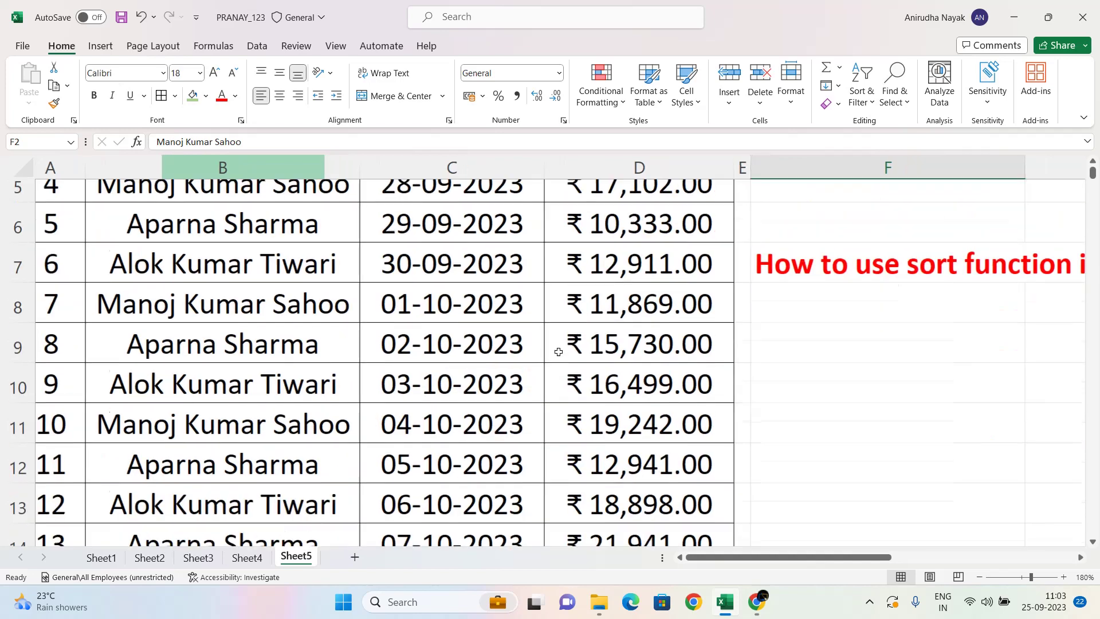
left_click(630, 306)
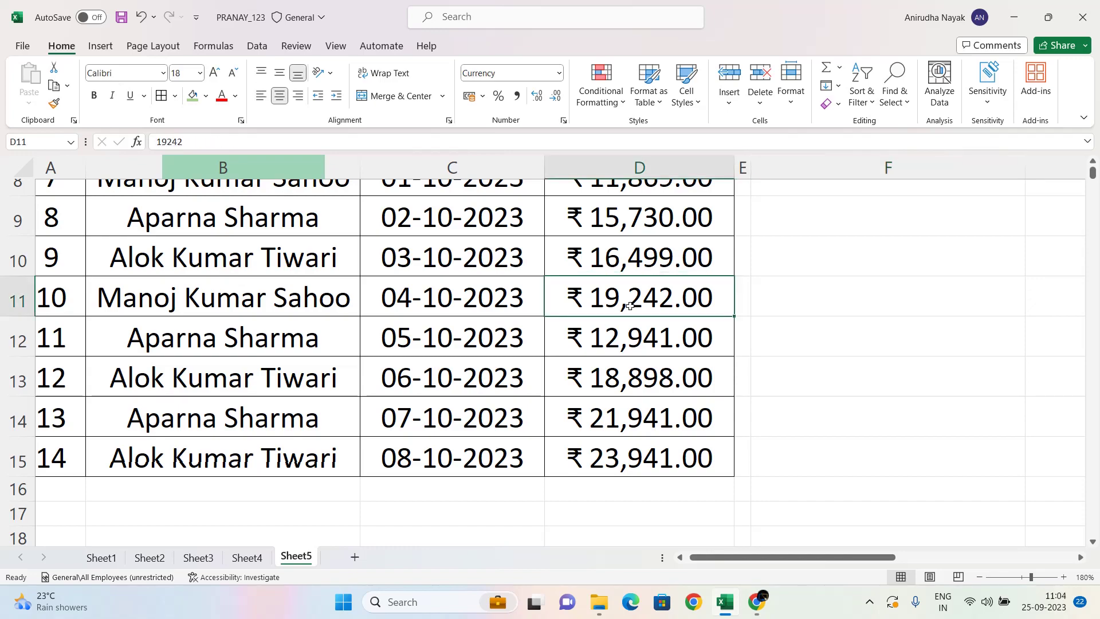
scroll(630, 306, "up", 3)
scroll(630, 306, "right", 3)
scroll(630, 306, "right", 1)
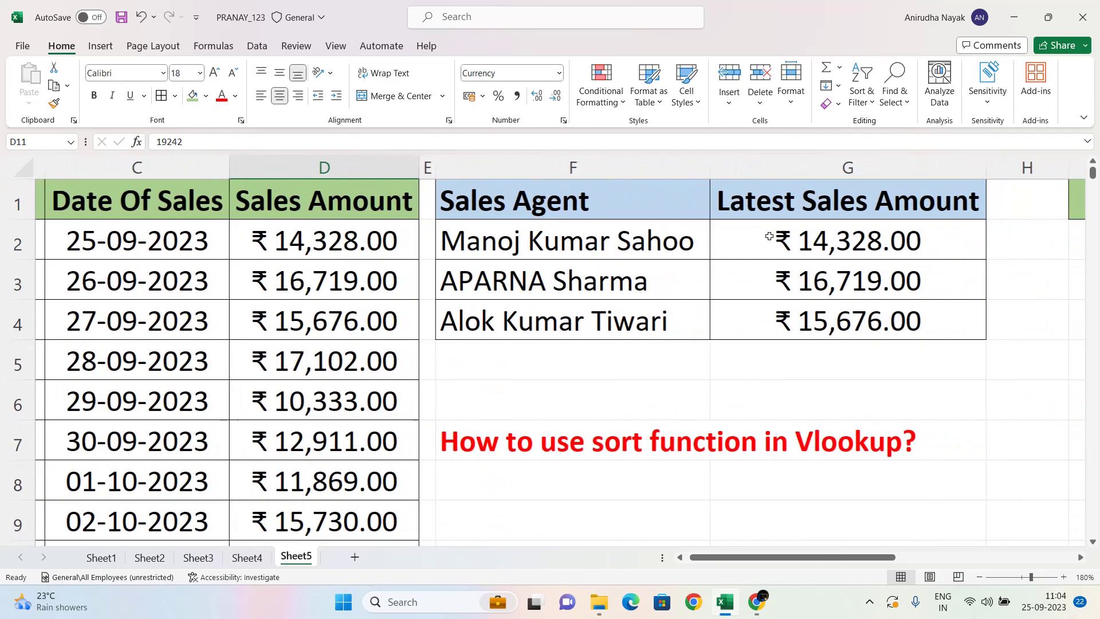
left_click(771, 235)
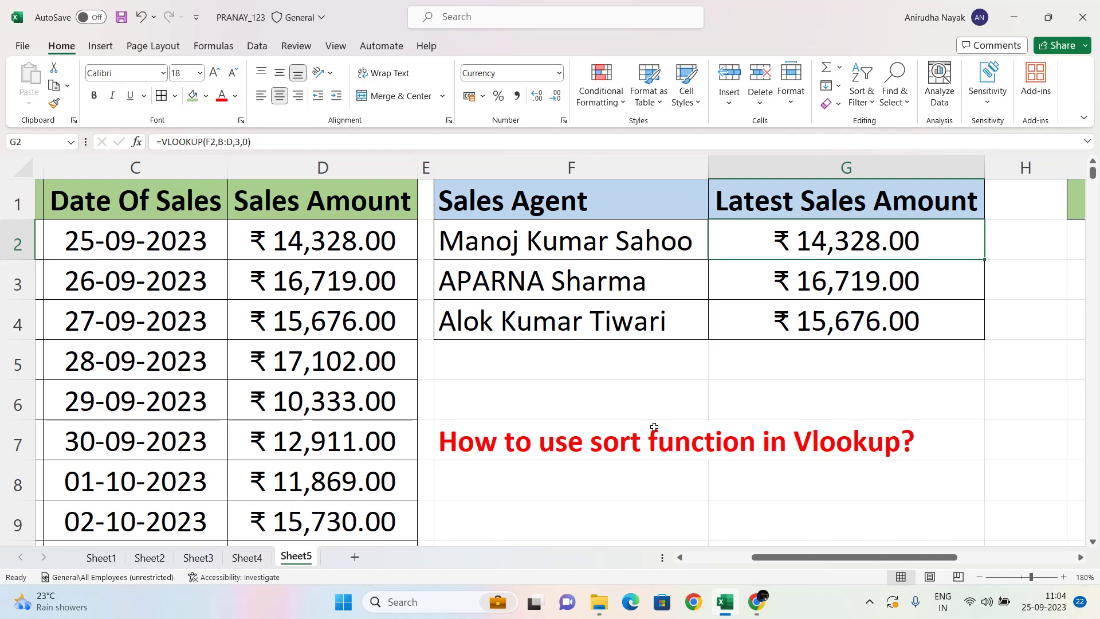
scroll(334, 486, "down", 3)
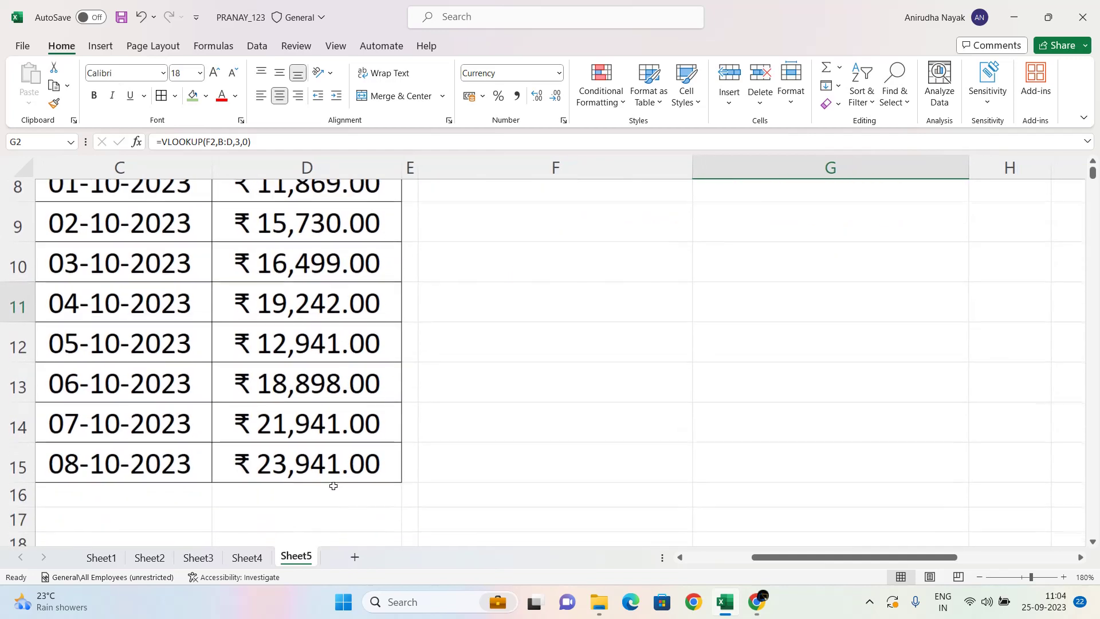
scroll(314, 314, "left", 1)
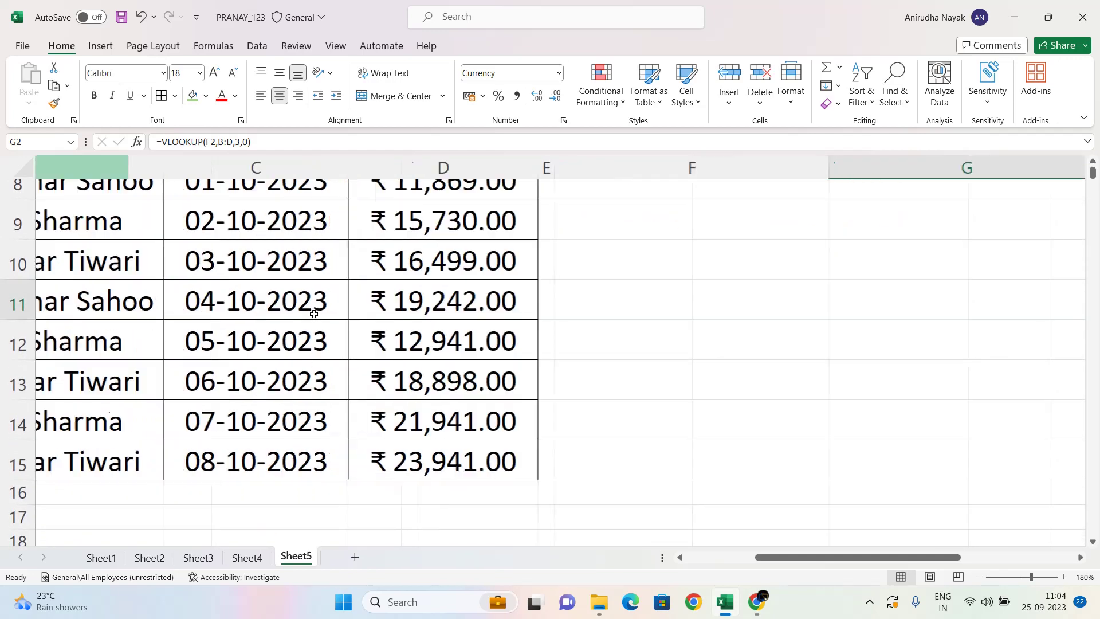
scroll(314, 314, "left", 2)
scroll(639, 305, "up", 3)
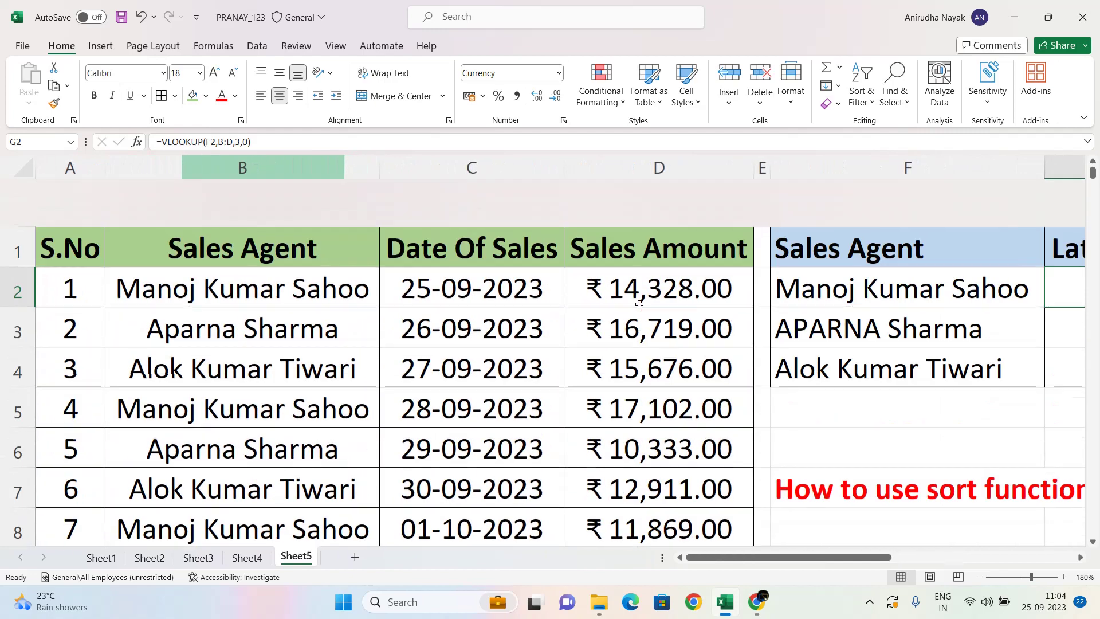
scroll(639, 304, "right", 3)
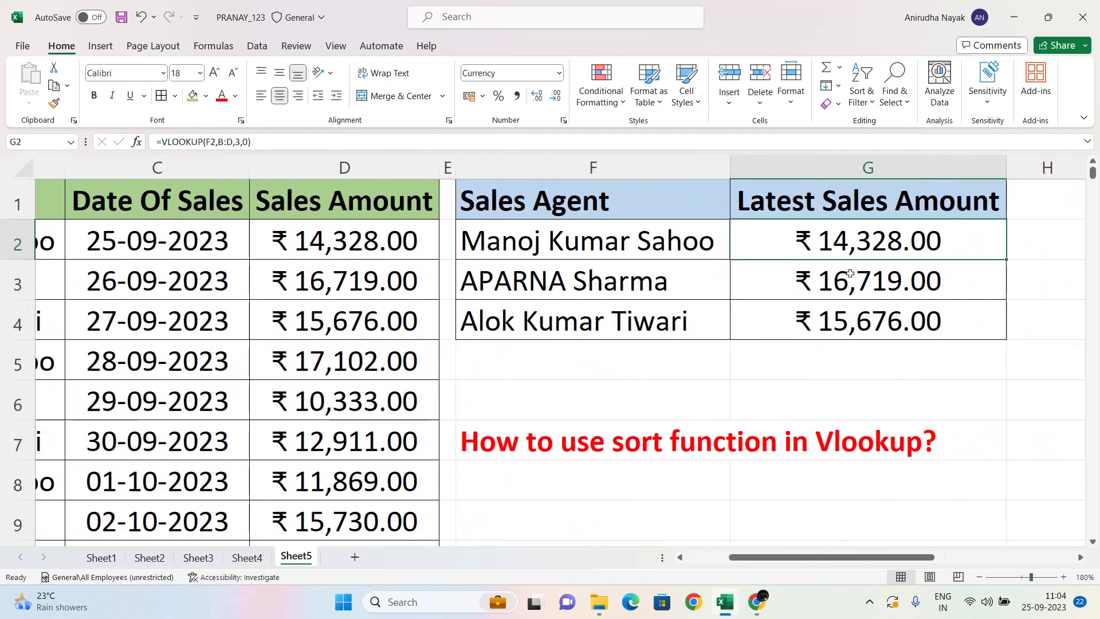
scroll(373, 292, "left", 1)
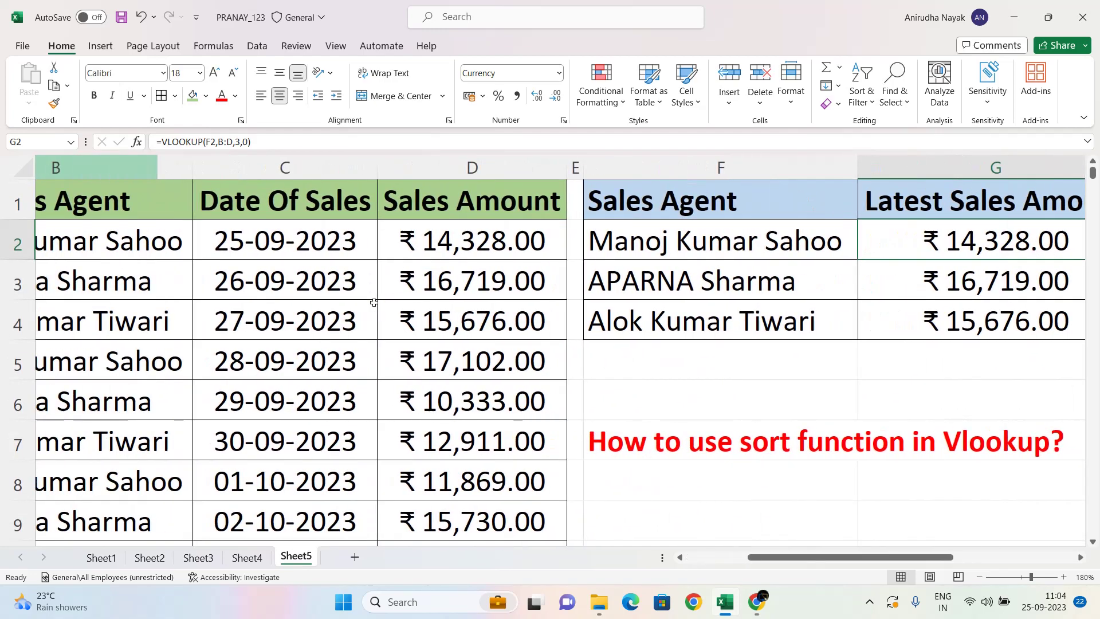
Step: Turn on filters for the sales table's header row
left_click(287, 209)
key("ctrl+shift+l")
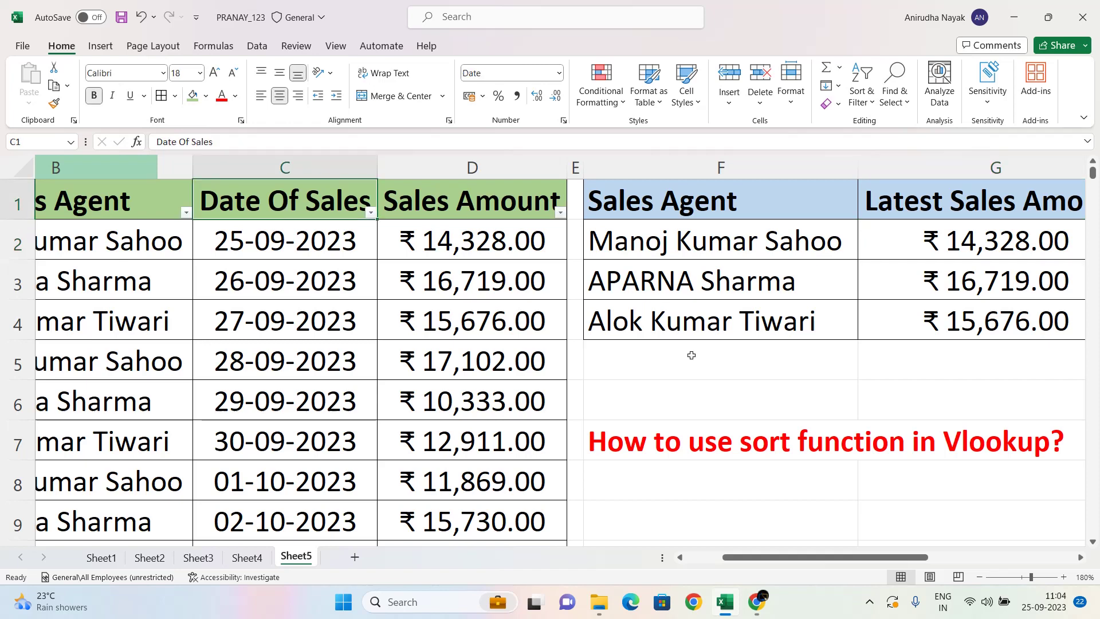
Step: Try sorting the sales table by Date Of Sales from newest to oldest, and undo the sort
left_click(369, 213)
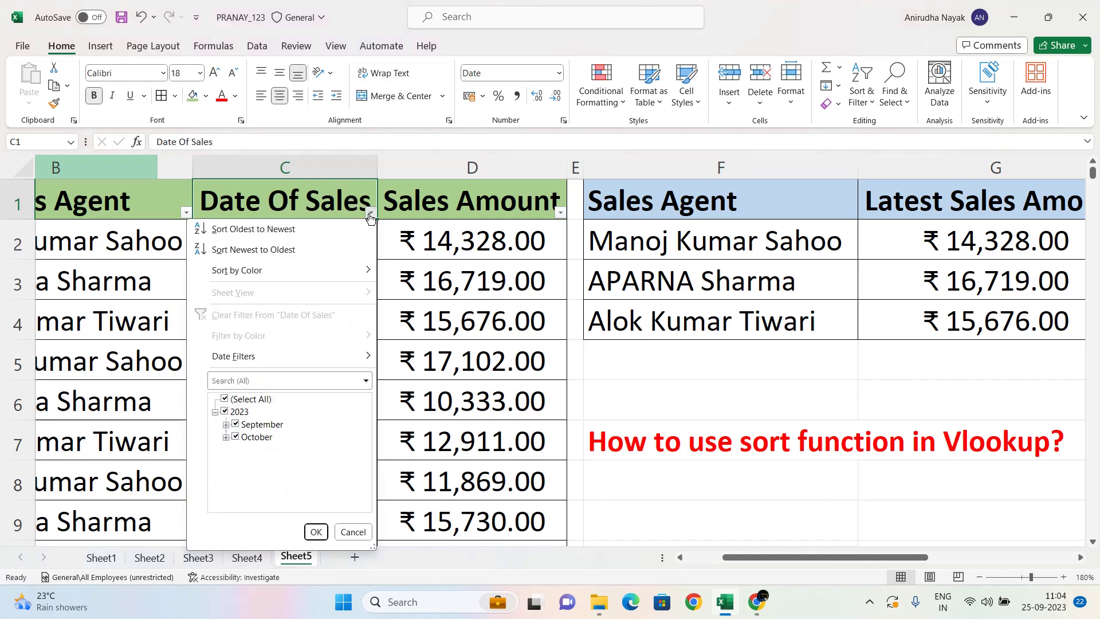
left_click(257, 250)
left_click(948, 250)
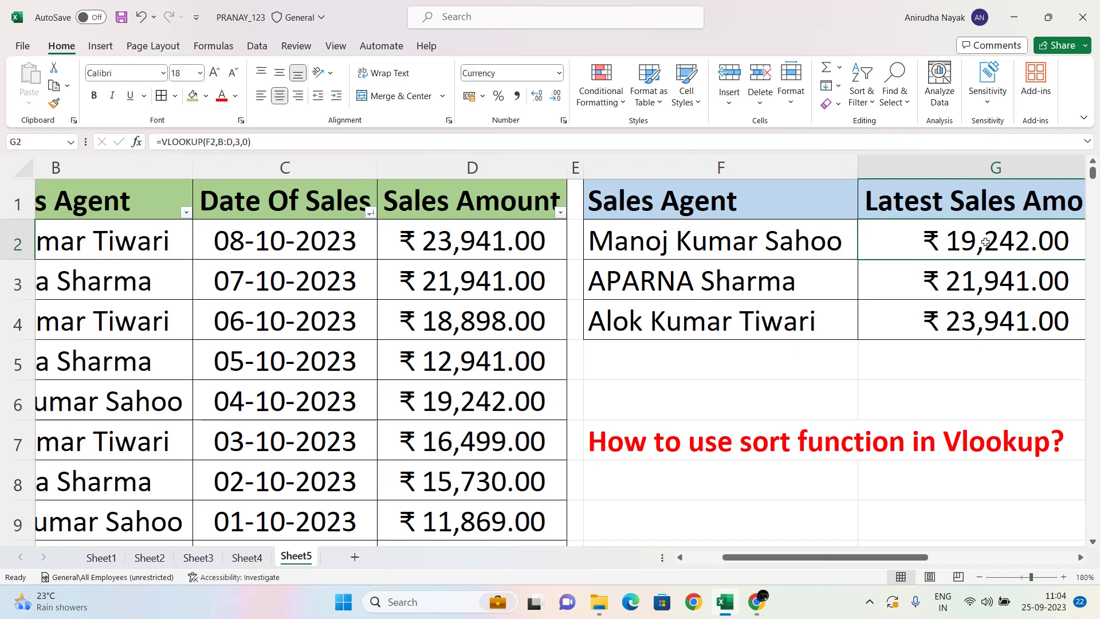
key("ctrl+z")
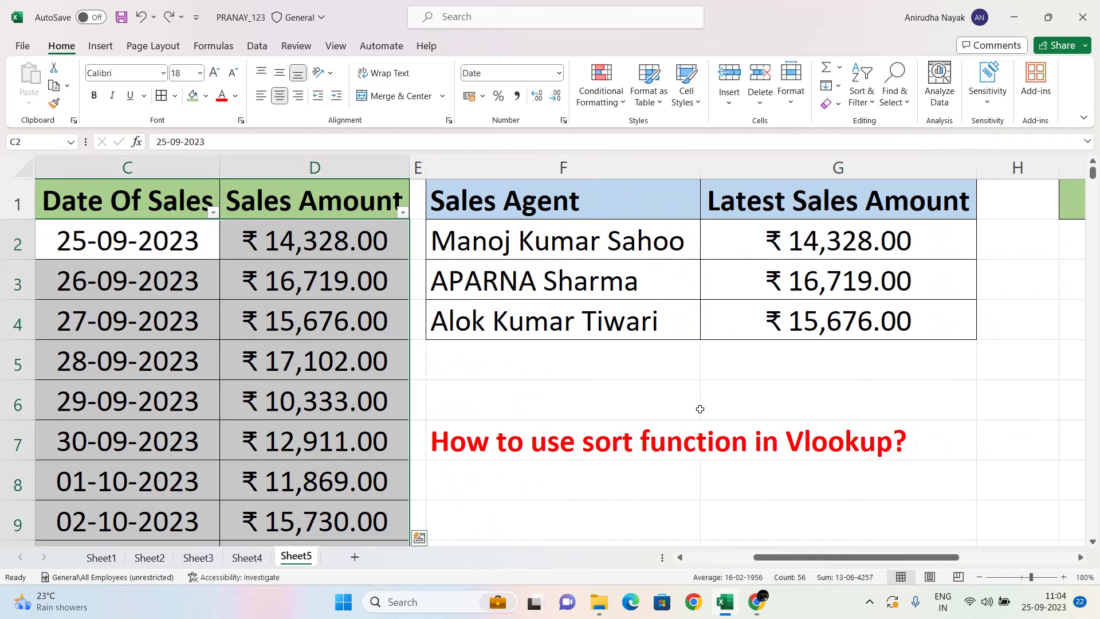
left_click(810, 242)
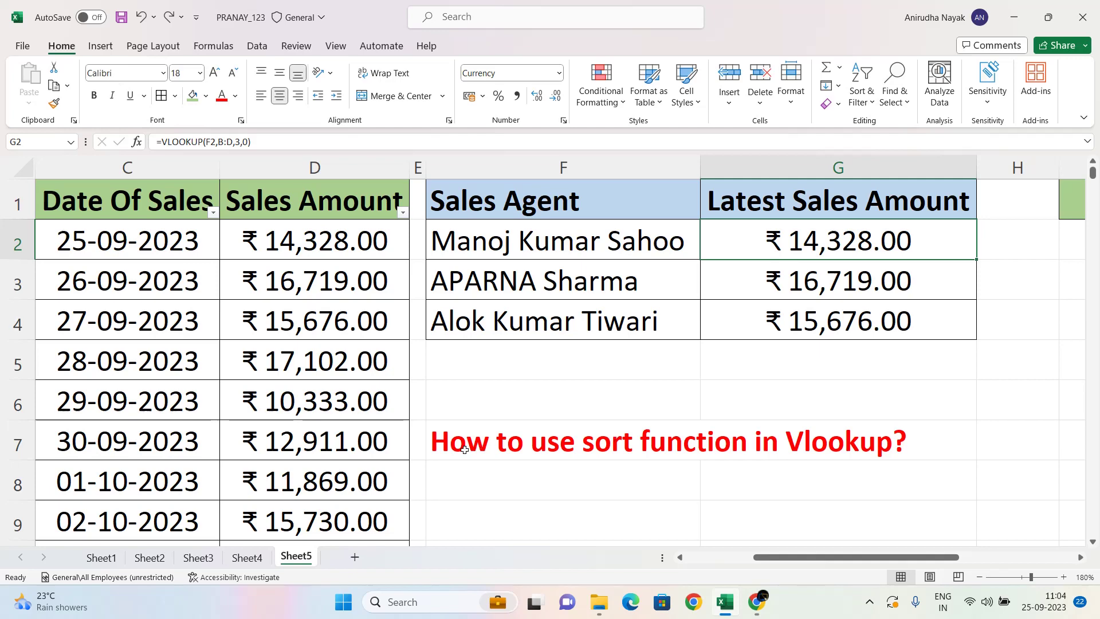
scroll(464, 450, "left", 3)
scroll(464, 450, "down", 2)
scroll(462, 450, "down", 1)
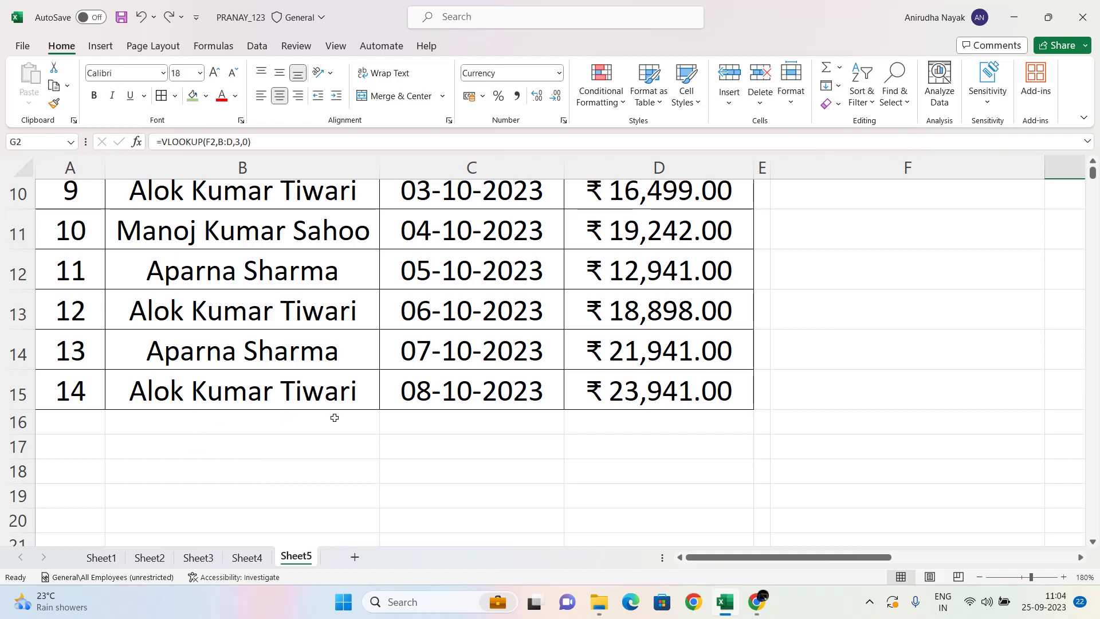
left_click(454, 412)
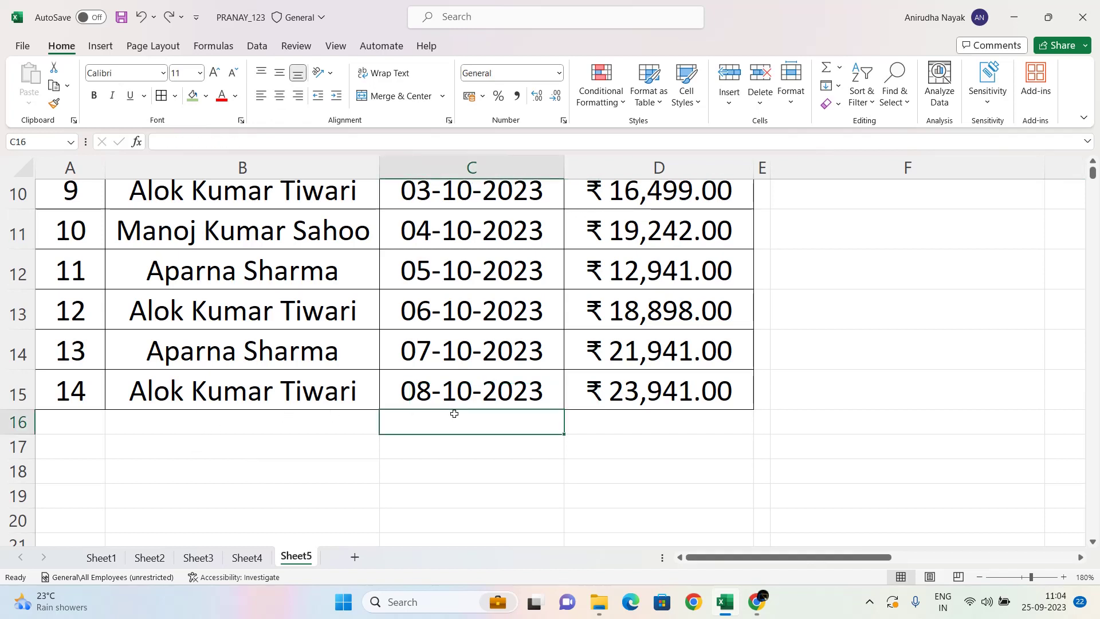
Step: Examine the VLOOKUP formula in G2, the empty Sales Agent table starting at I1, and the date order in the Date Of Sales column
scroll(570, 368, "up", 3)
scroll(569, 368, "right", 5)
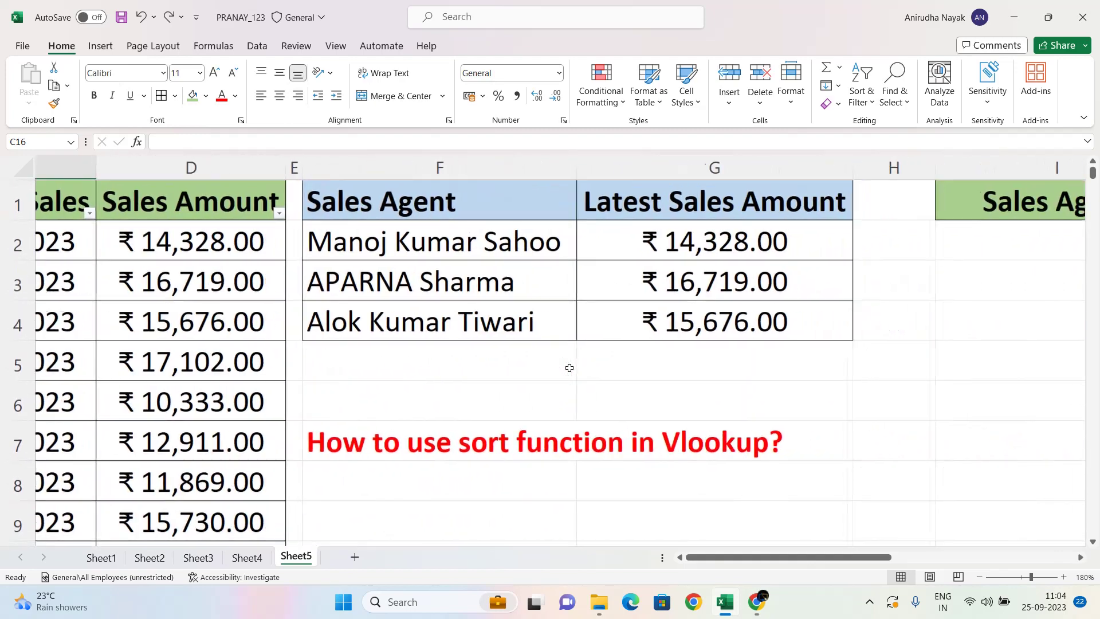
left_click(680, 241)
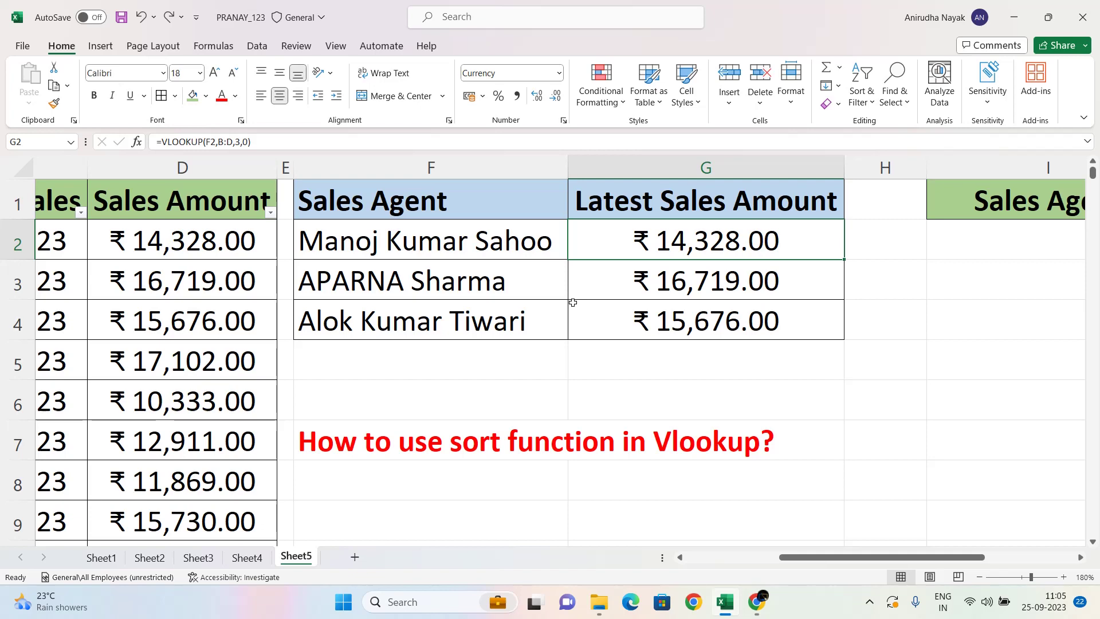
scroll(572, 302, "right", 5)
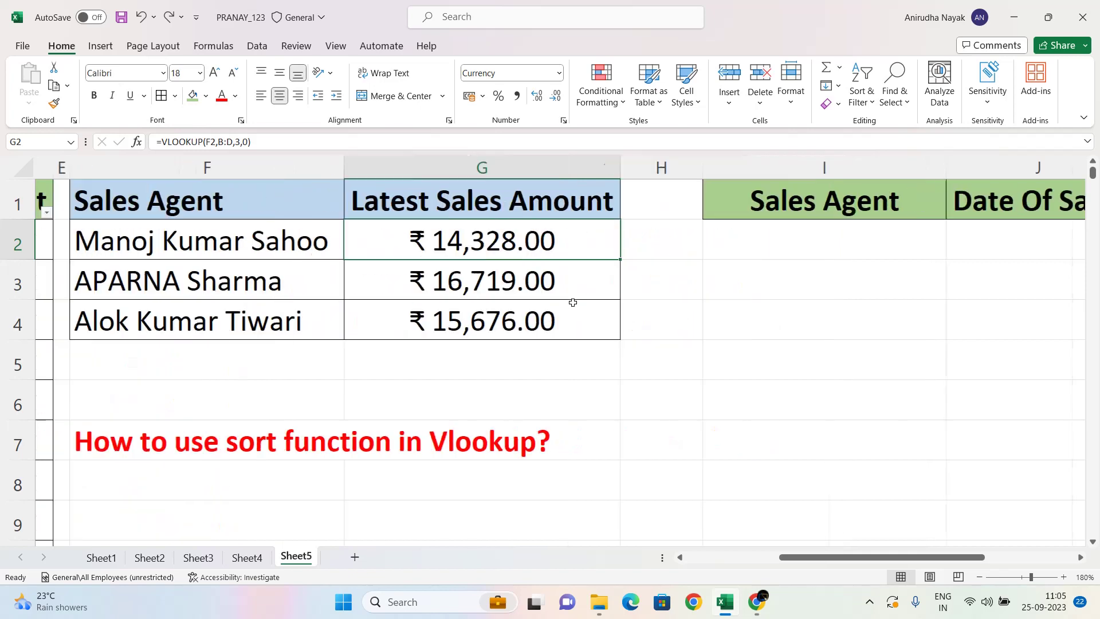
left_click(465, 242)
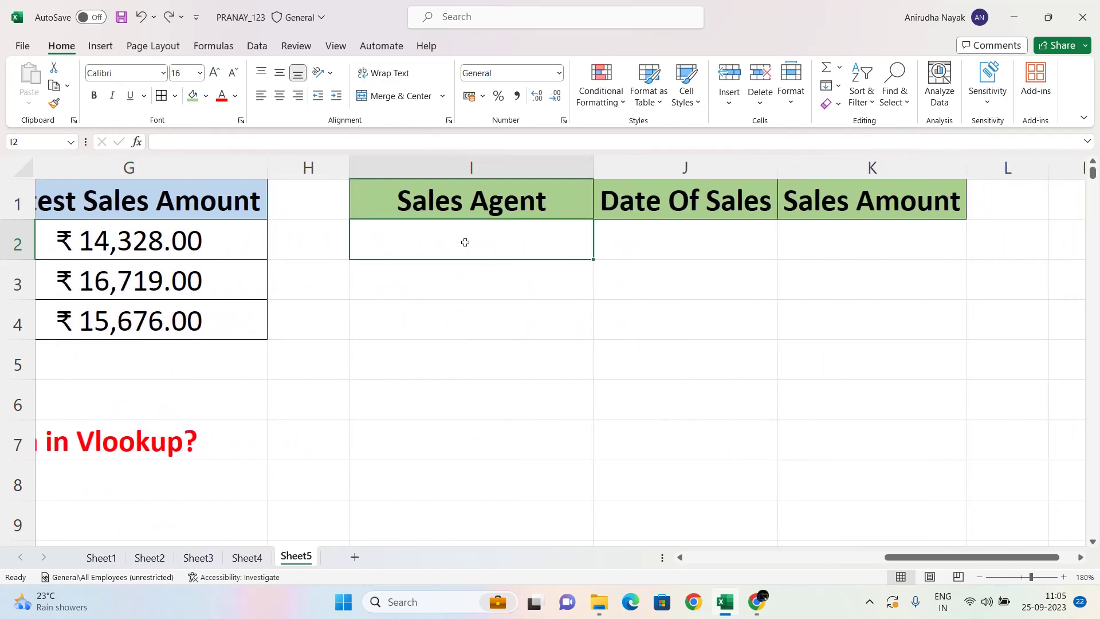
scroll(465, 243, "left", 5)
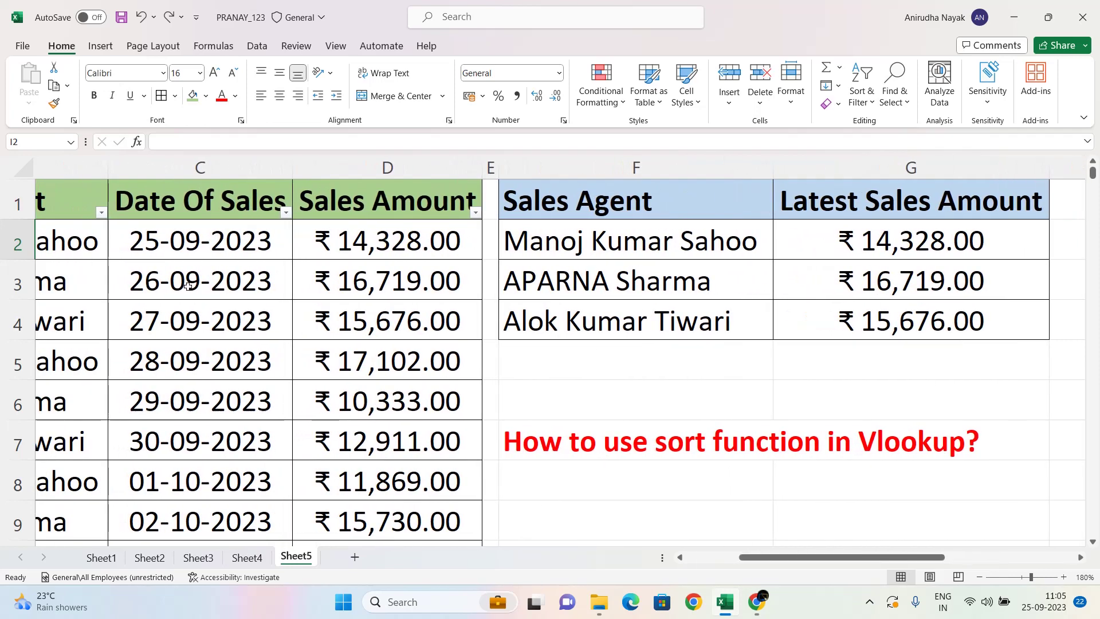
left_click(191, 245)
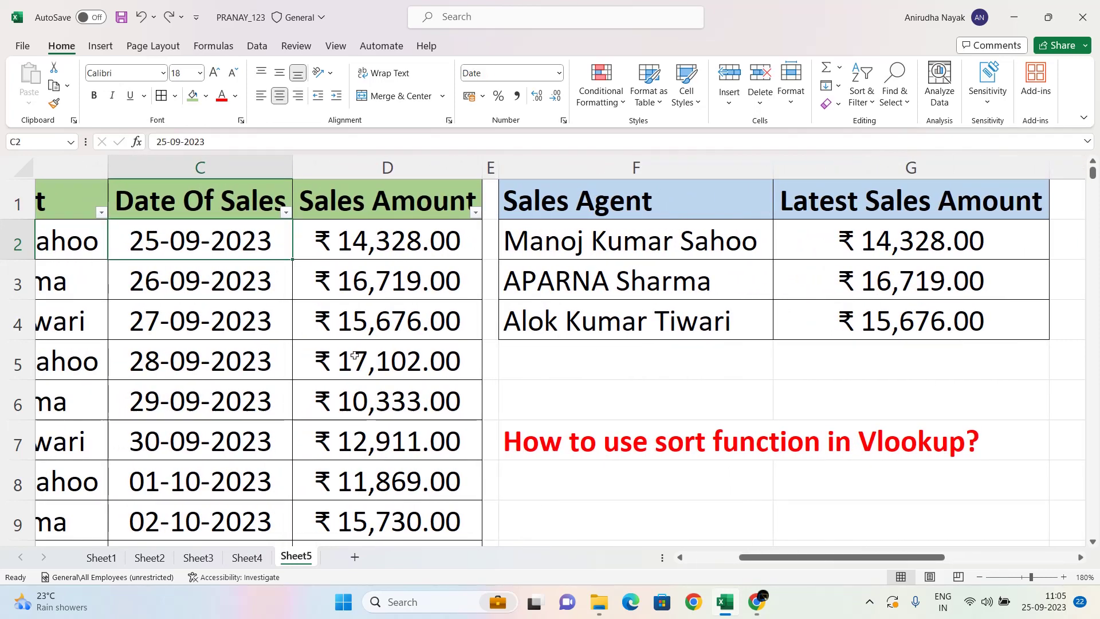
scroll(307, 355, "down", 4)
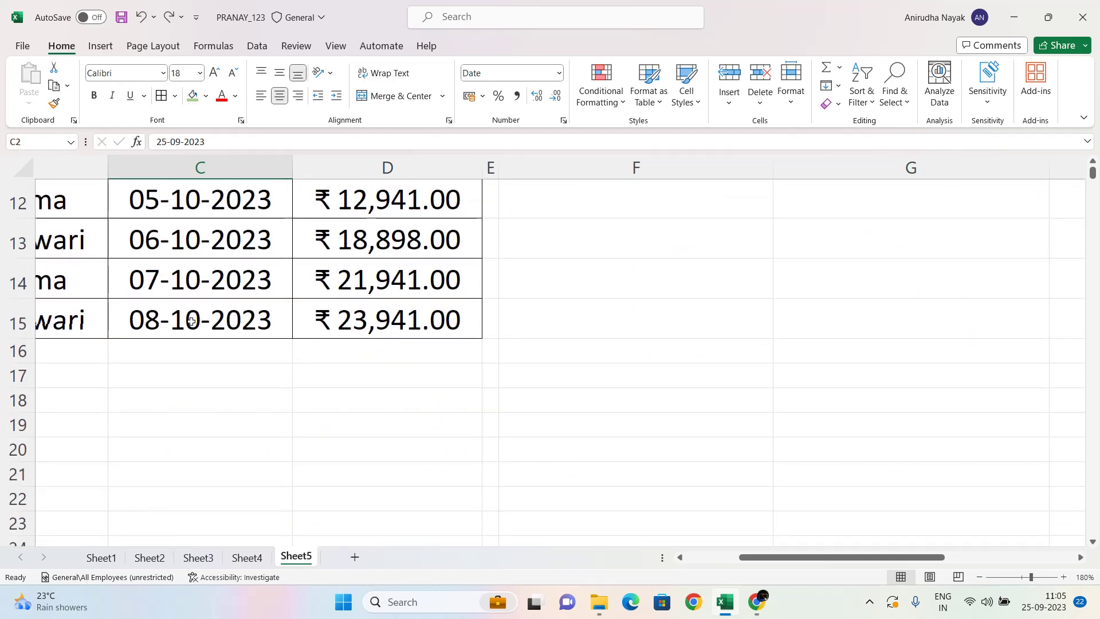
scroll(297, 310, "up", 4)
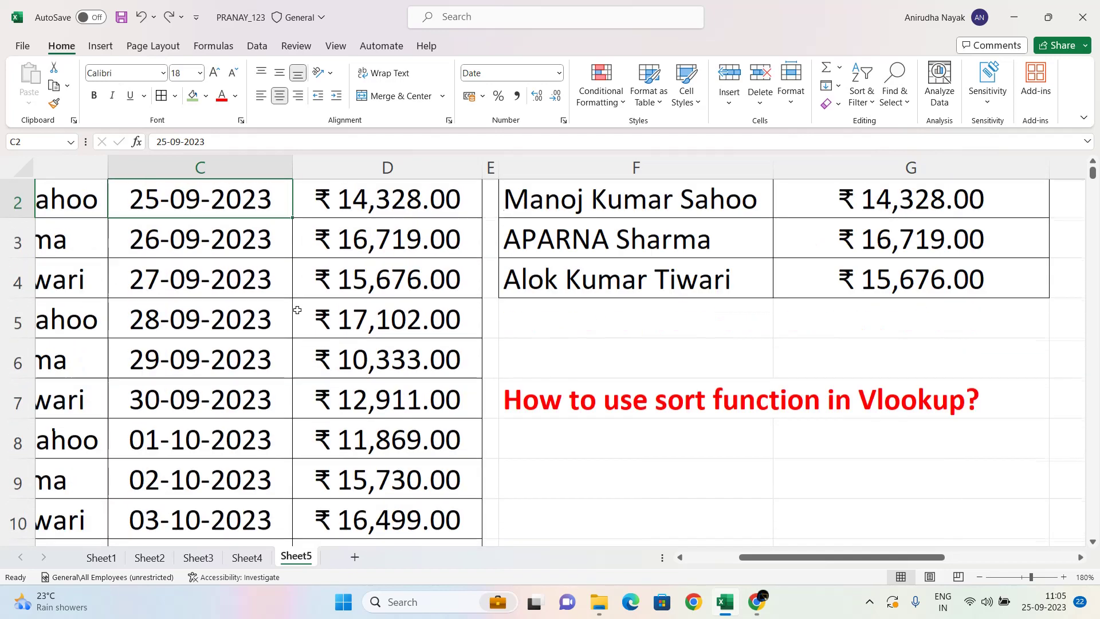
scroll(565, 363, "right", 4)
scroll(565, 363, "right", 2)
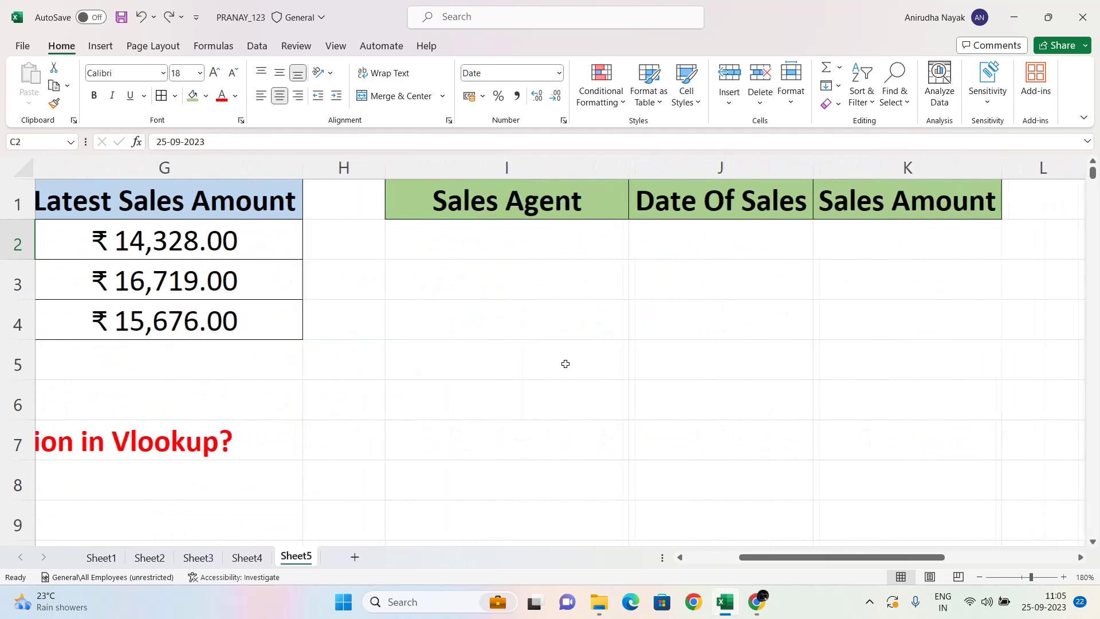
Step: Start a SORT formula in I2 with columns B:D as the array
left_click(479, 242)
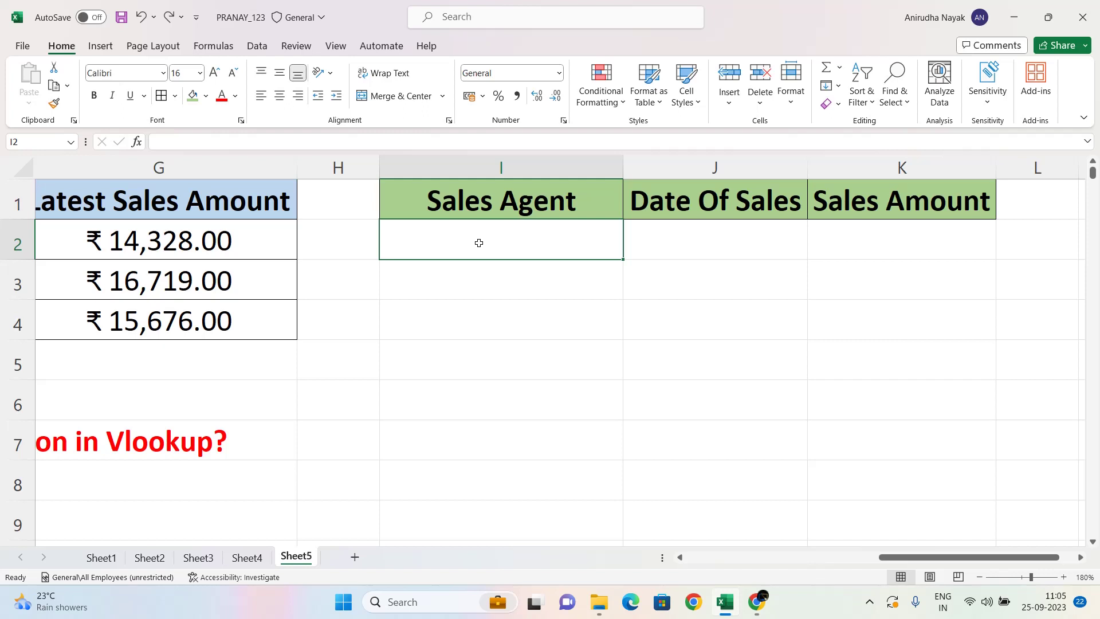
type("=")
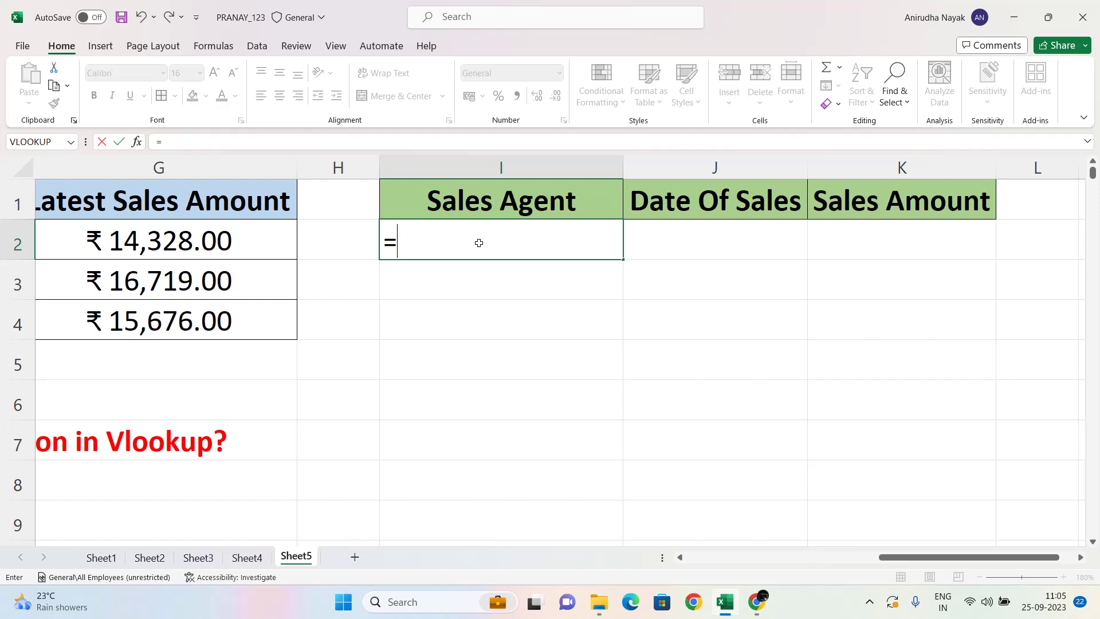
type("sort")
key("Tab")
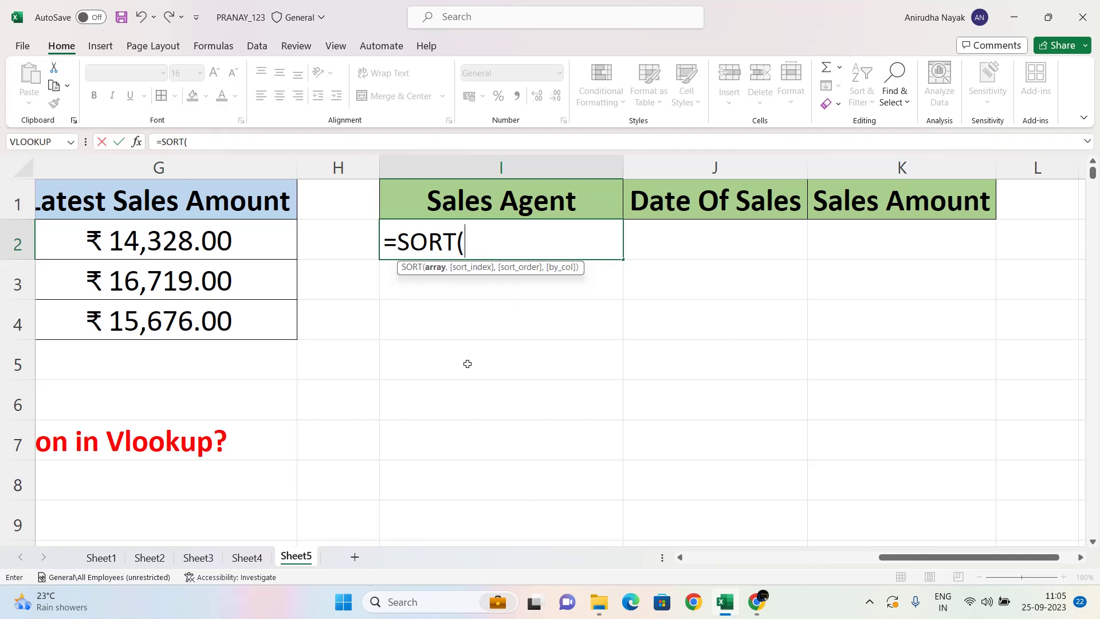
scroll(388, 364, "left", 6)
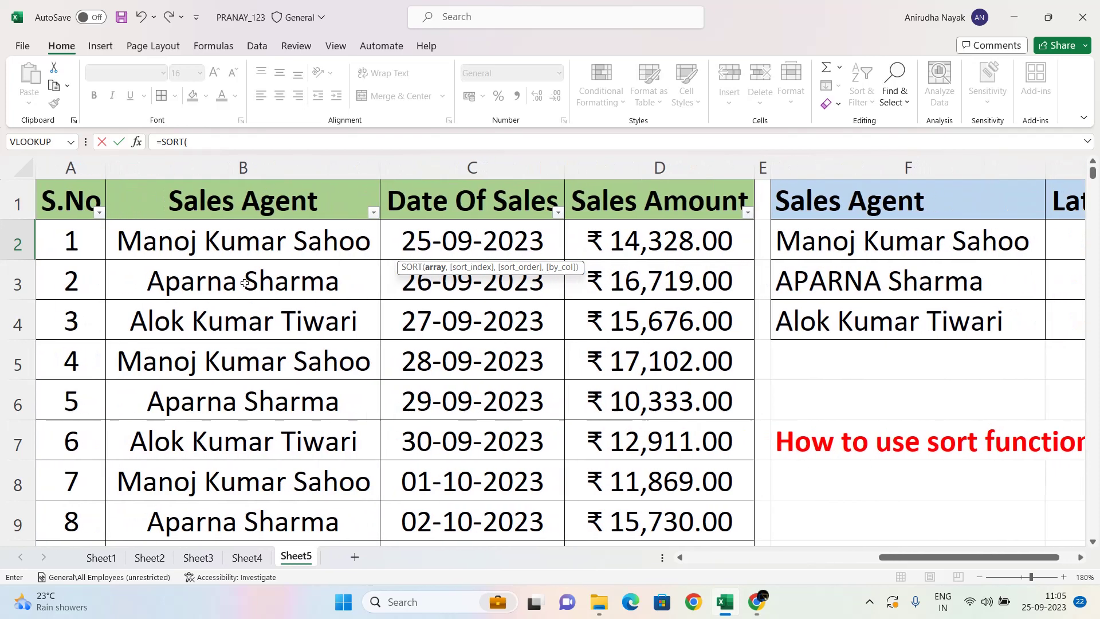
left_click_drag(226, 168, 755, 168)
scroll(536, 373, "right", 6)
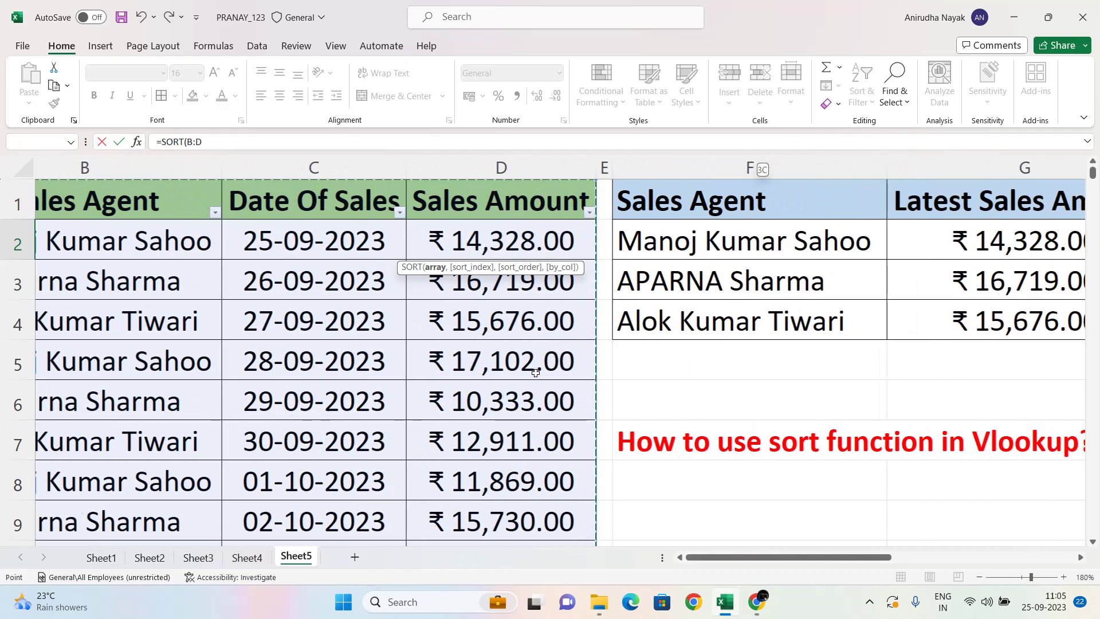
scroll(536, 373, "right", 2)
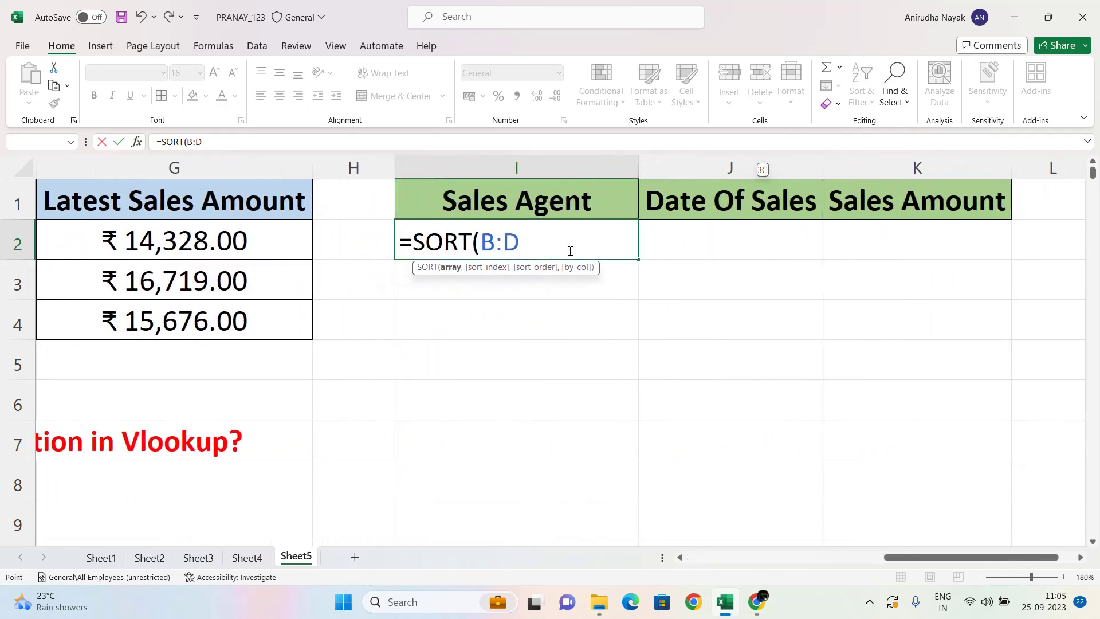
type(",")
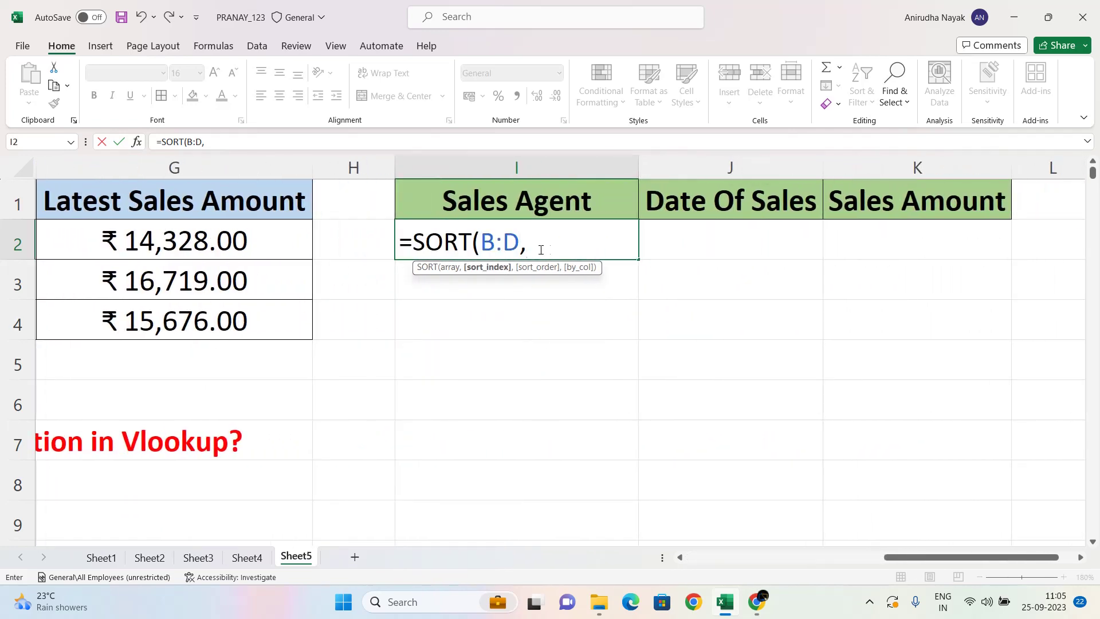
Step: Limit the SORT array in I2 to B1:D15 and check the range against the sales table
left_click(492, 239)
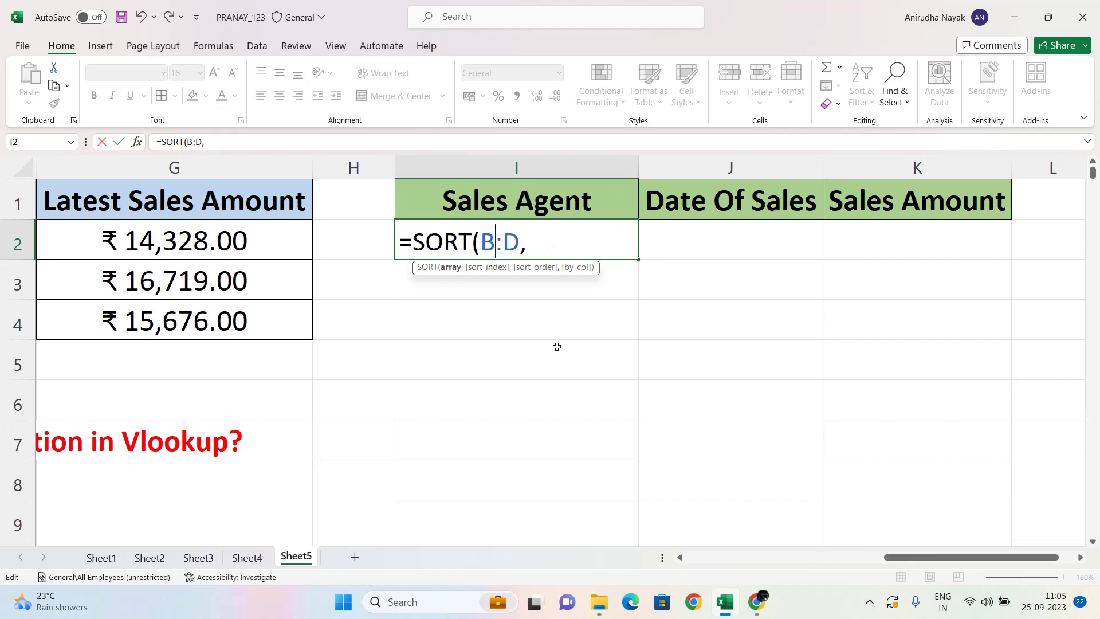
type("1:D")
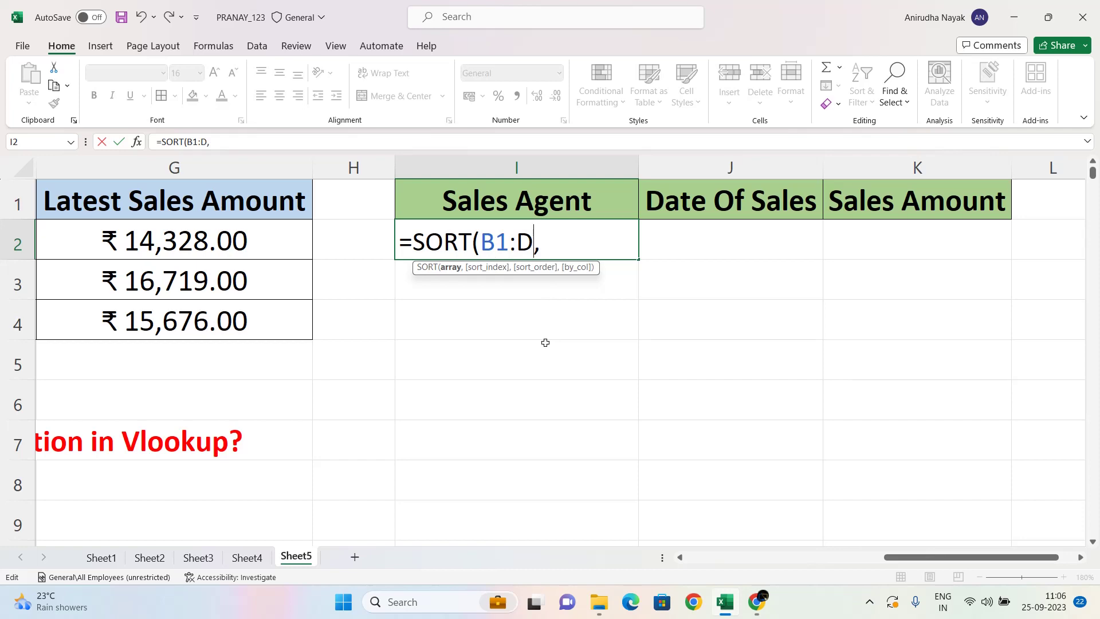
type("15")
scroll(449, 354, "left", 3)
scroll(449, 354, "down", 1)
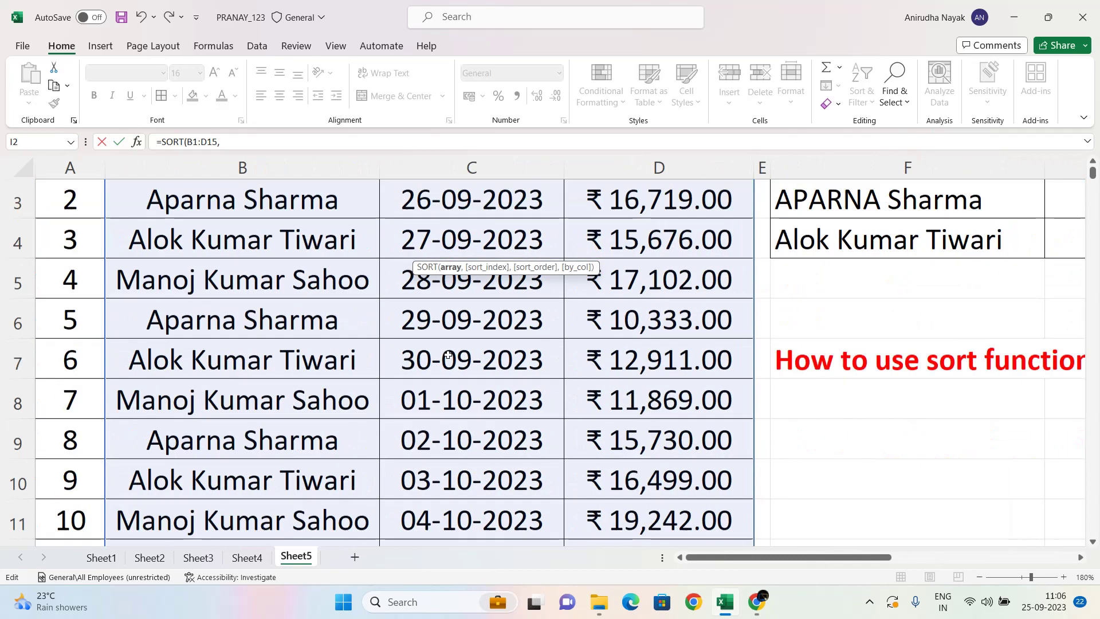
scroll(448, 355, "down", 3)
scroll(448, 355, "up", 4)
scroll(448, 355, "right", 1)
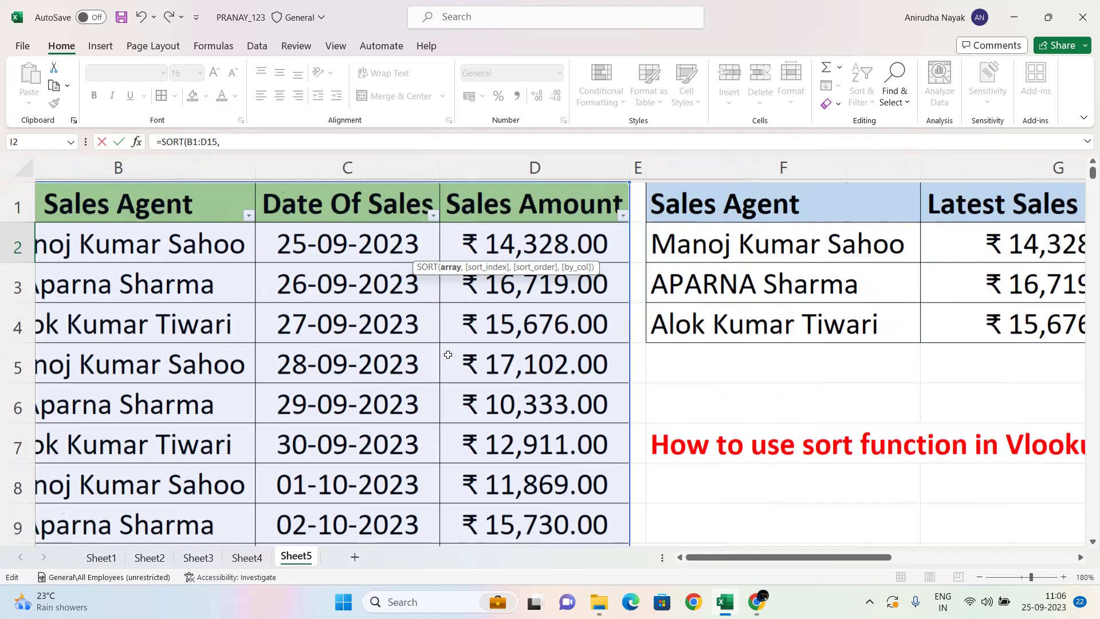
scroll(448, 355, "right", 5)
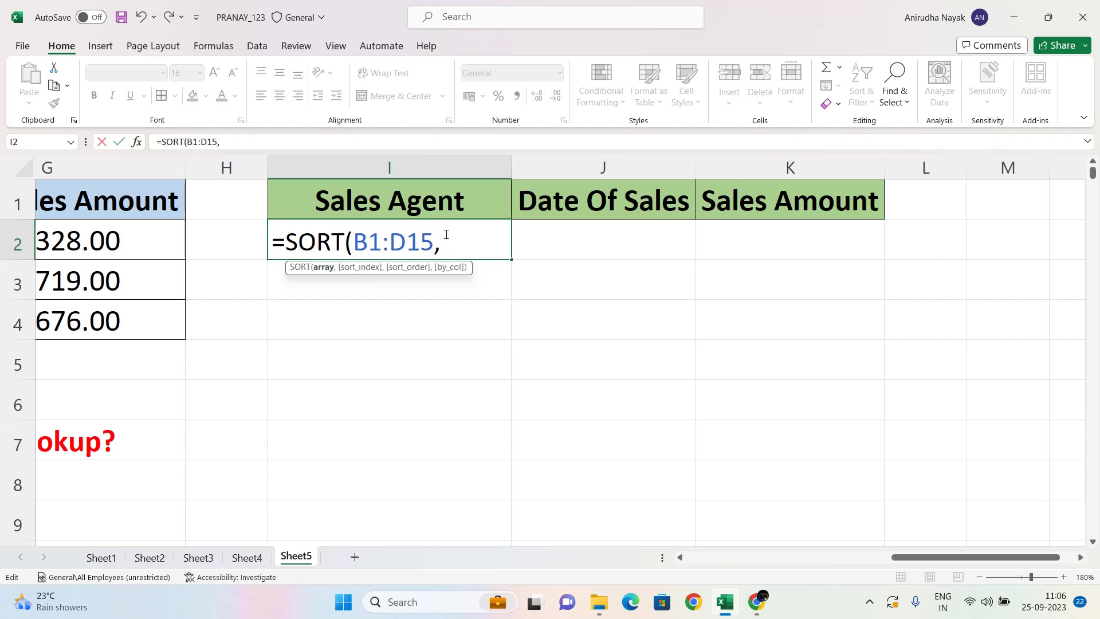
Step: Complete the SORT formula in I2 with sort index 2 and descending sort order -1
key("Right")
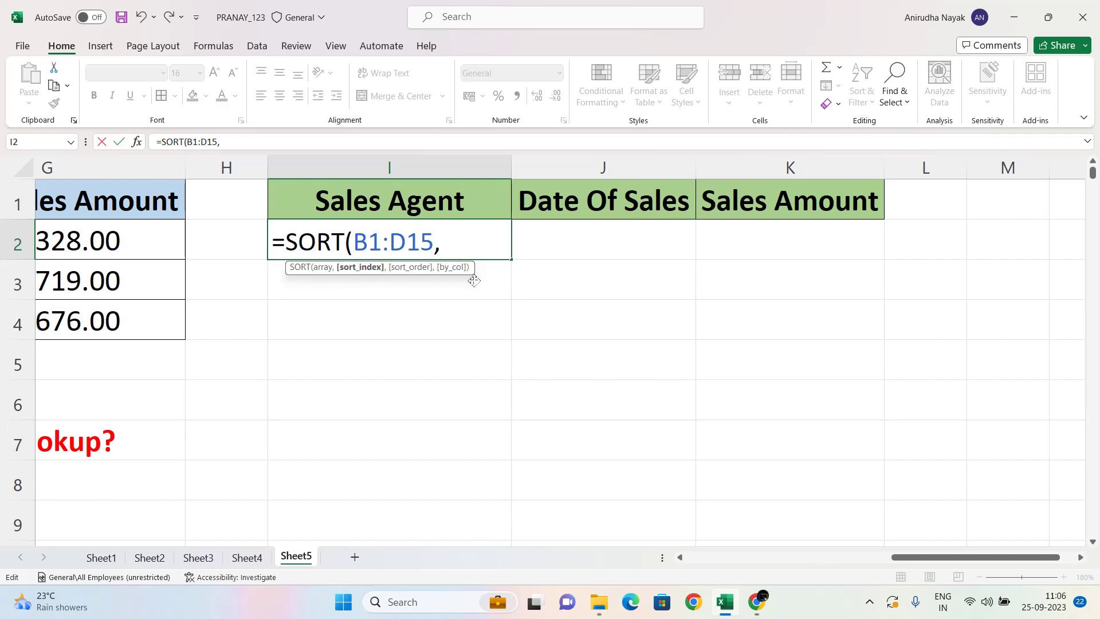
type("2,")
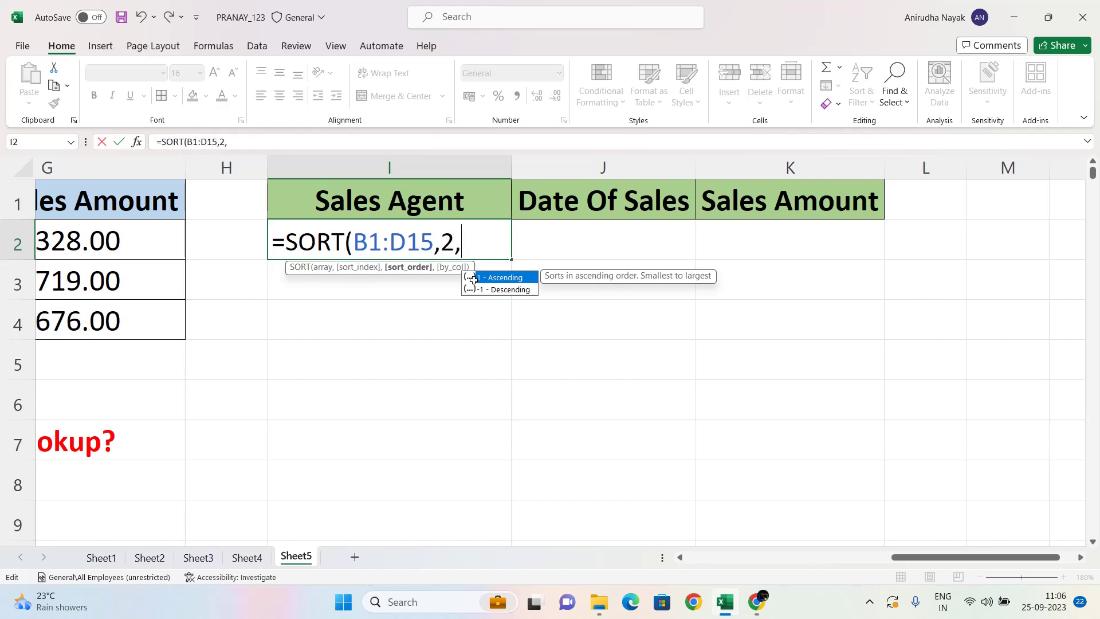
type("-1")
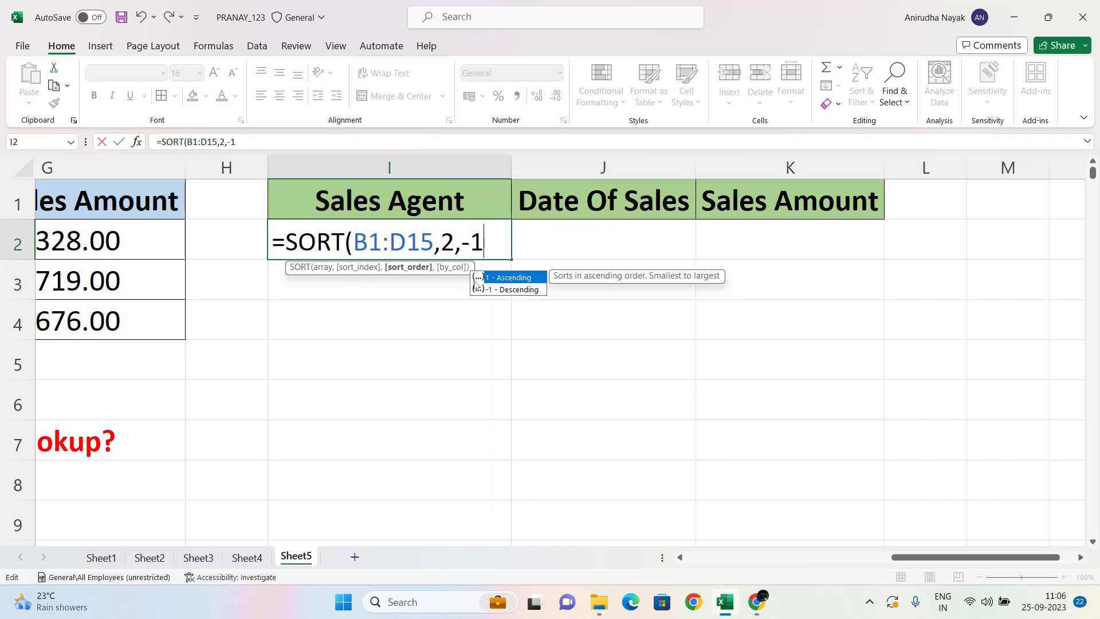
type(")")
key("Return")
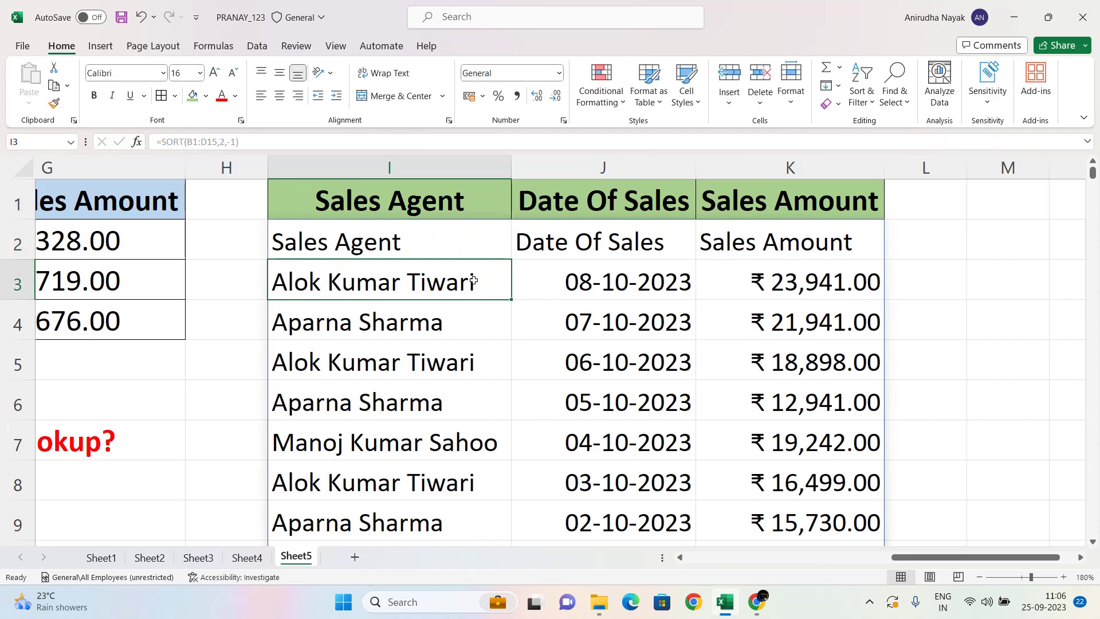
Step: Change the SORT formula's array in I2 to B2:D15 to exclude the header row
left_click(602, 269)
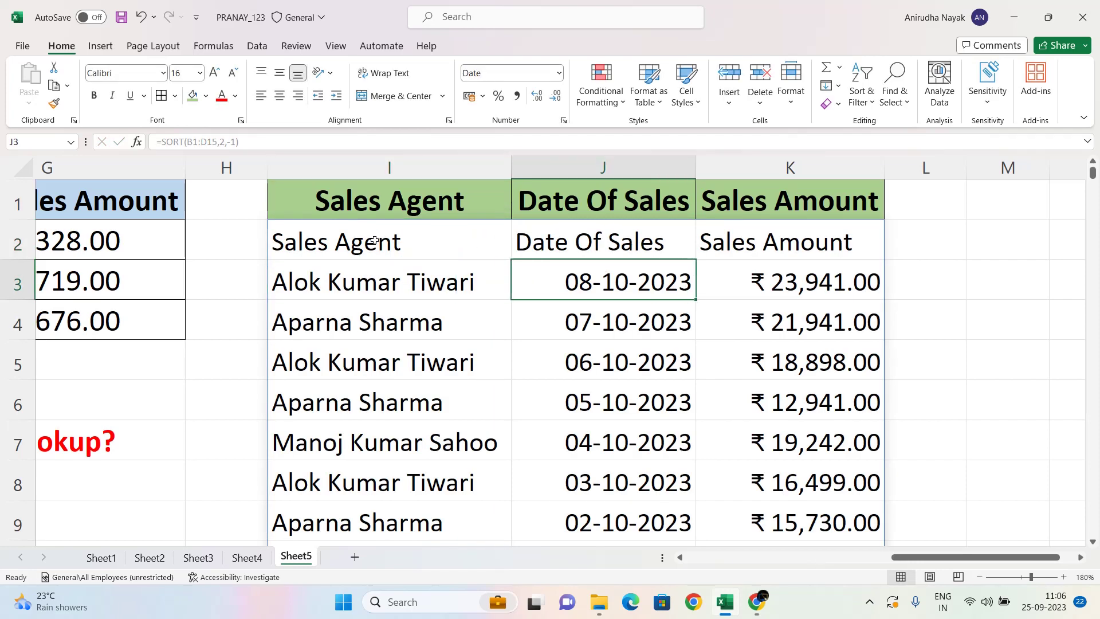
left_click(375, 239)
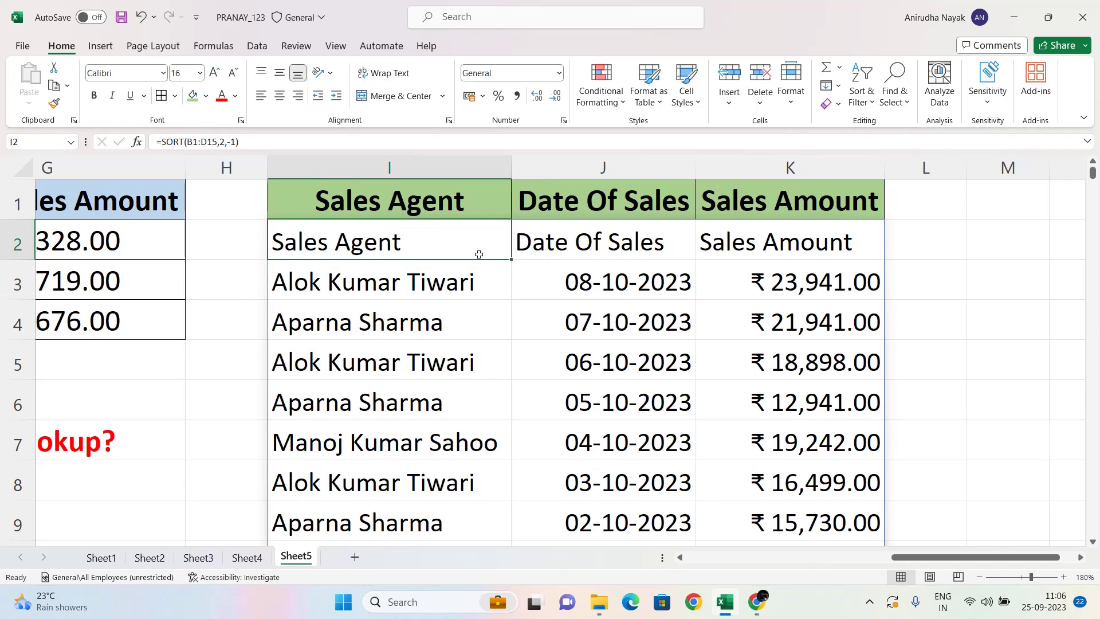
double_click(354, 241)
left_click(382, 243)
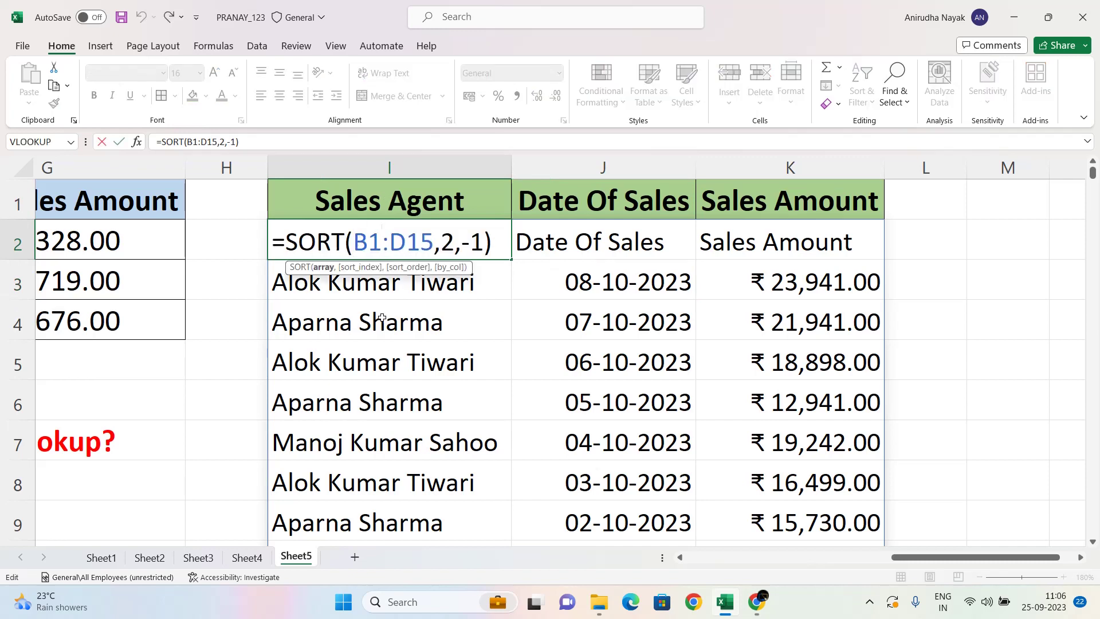
key("BackSpace")
type("2")
key("Return")
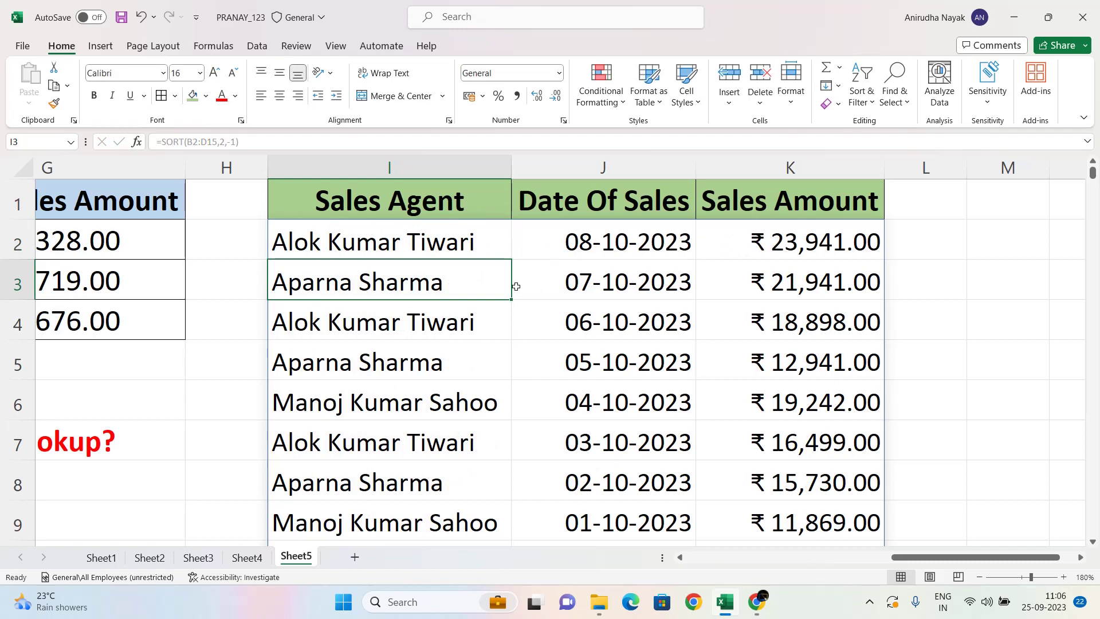
Step: Compare the date order of the sorted list in I2:K15 with the Date Of Sales column of the original sales table
left_click(469, 249)
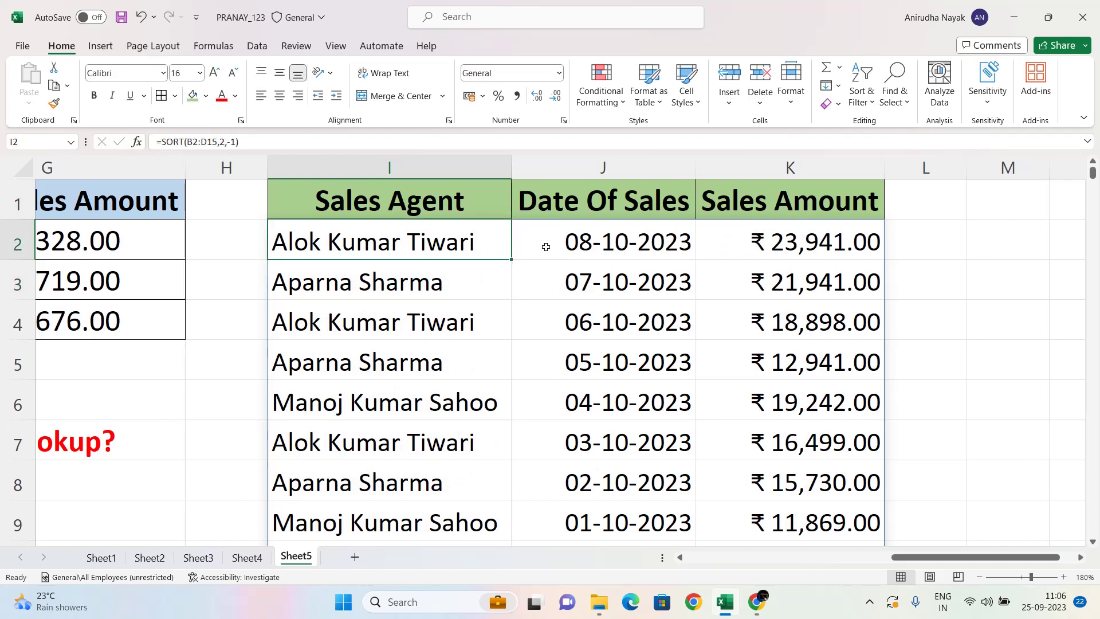
left_click_drag(604, 246, 657, 325)
left_click(618, 241)
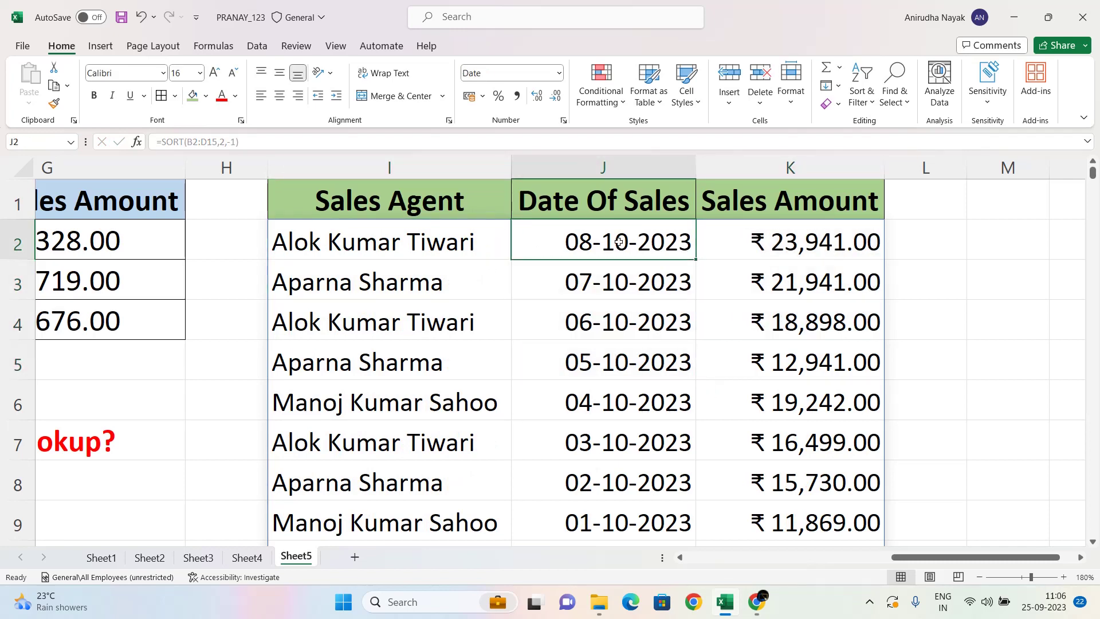
scroll(631, 335, "down", 1)
scroll(631, 335, "up", 1)
scroll(641, 390, "down", 4)
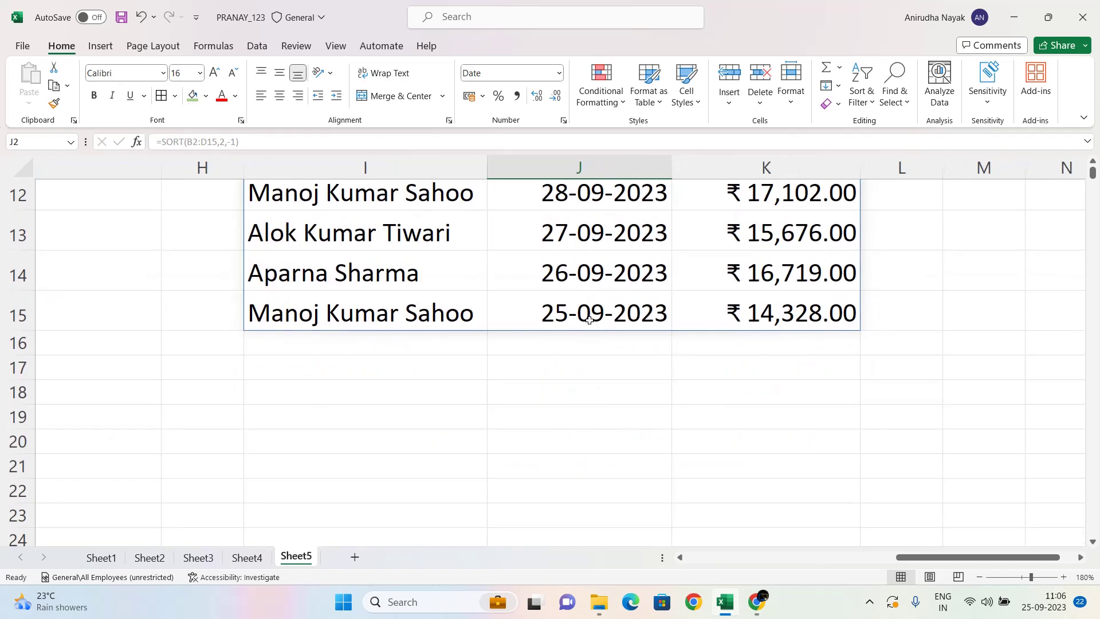
left_click(588, 321)
scroll(579, 239, "up", 3)
scroll(579, 239, "up", 1)
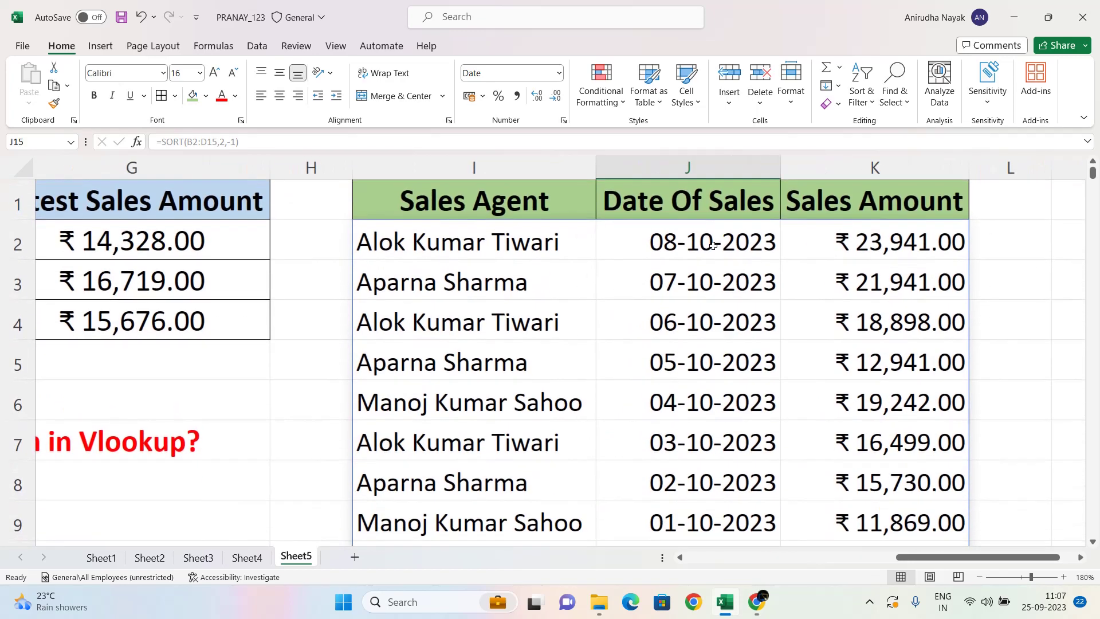
scroll(518, 315, "left", 5)
scroll(518, 316, "left", 2)
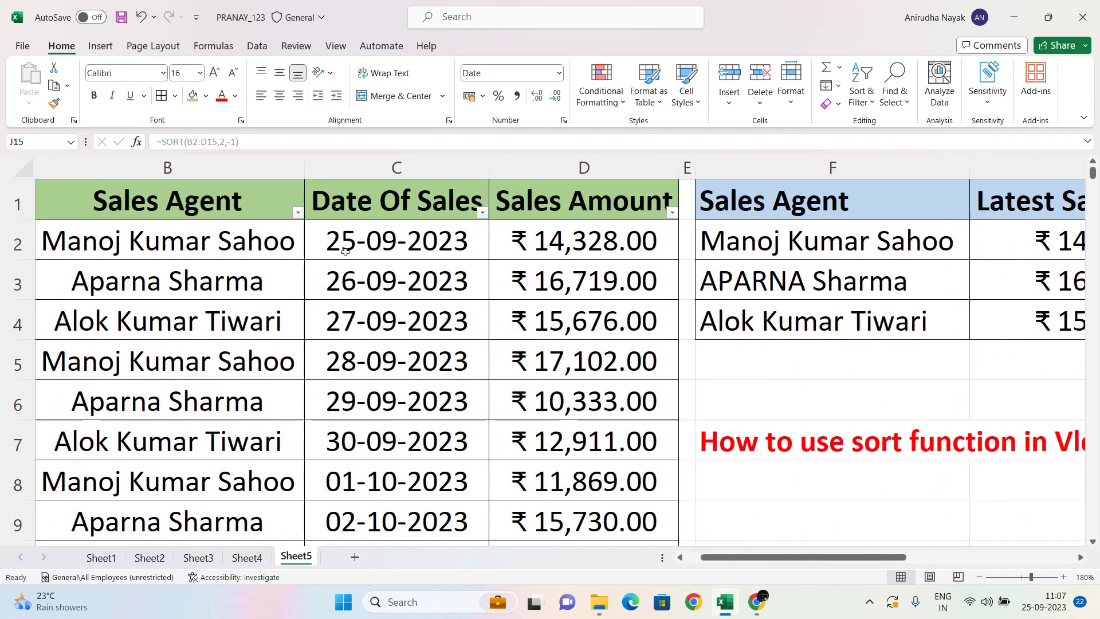
left_click(374, 236)
key("ctrl+Down")
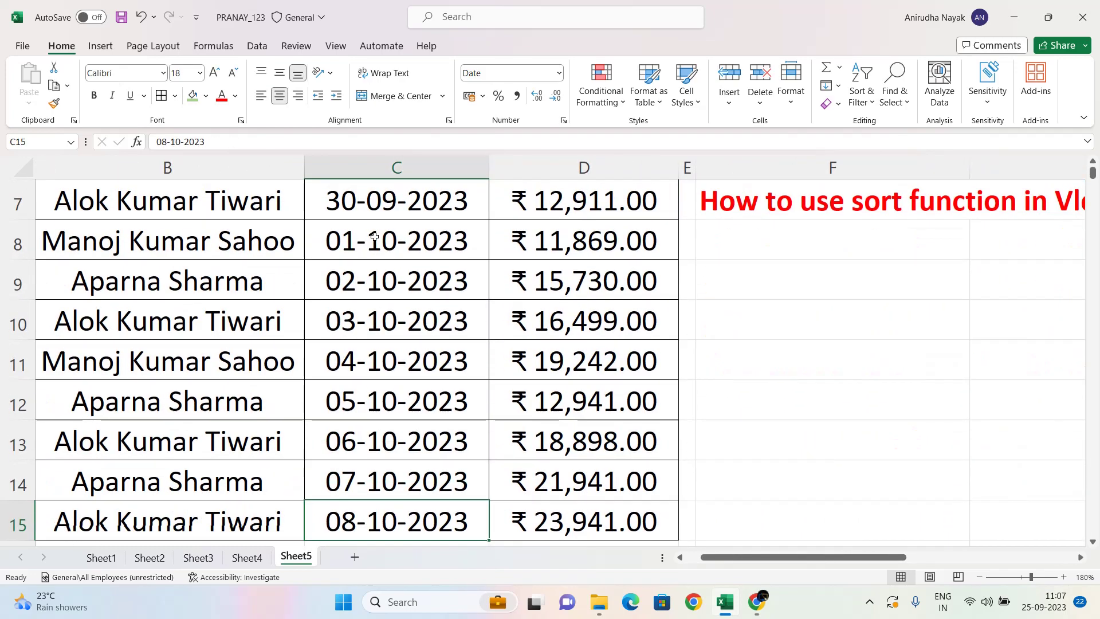
Step: Examine the date order of the sorted list in I2:K15 and the existing VLOOKUP result in G2
key("ctrl+Up")
scroll(699, 222, "right", 4)
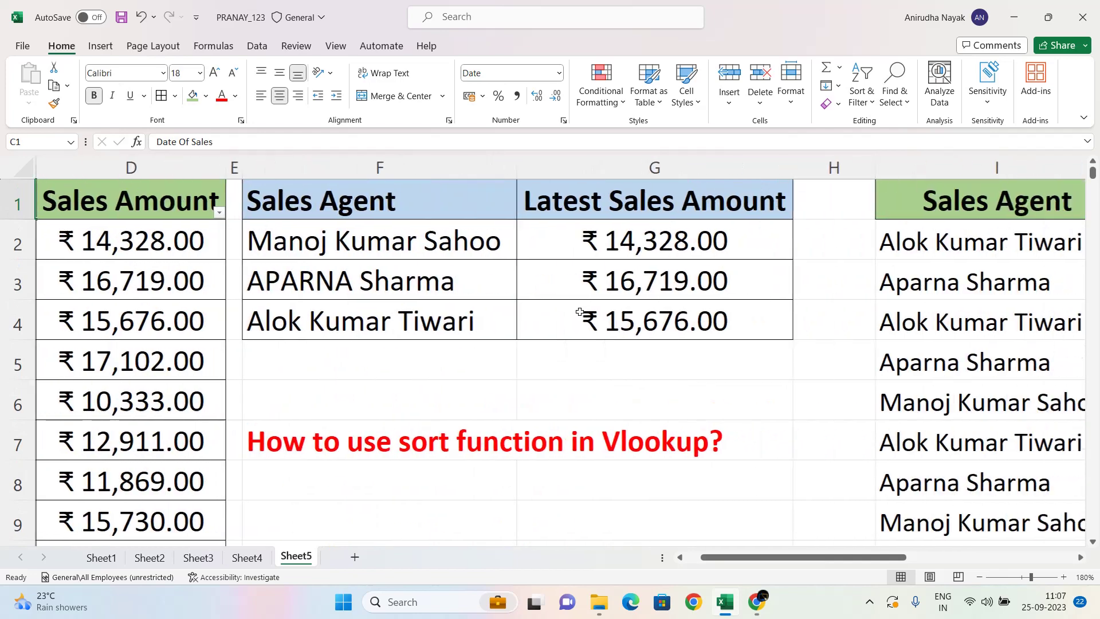
left_click(961, 237)
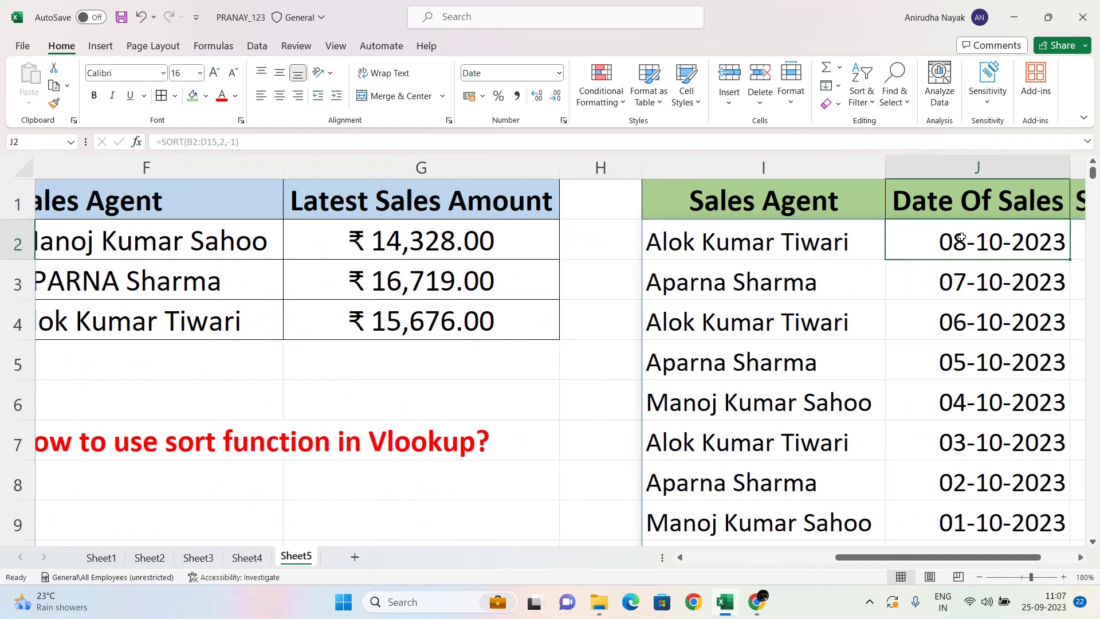
key("ctrl+Down")
scroll(964, 295, "up", 2)
scroll(963, 294, "left", 1)
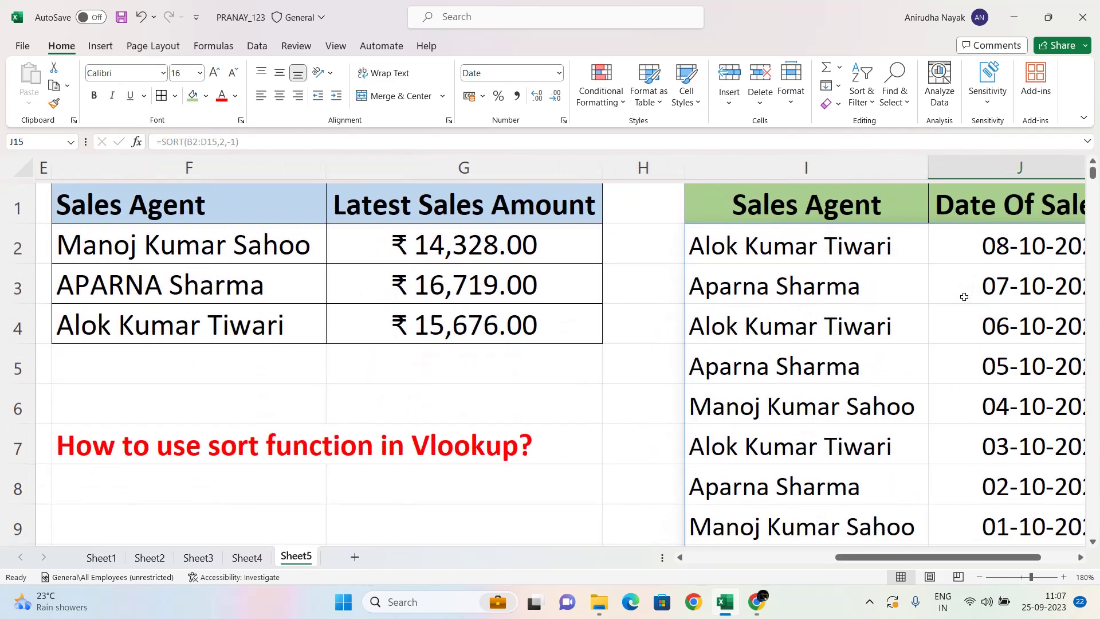
scroll(964, 297, "right", 3)
left_click(585, 243)
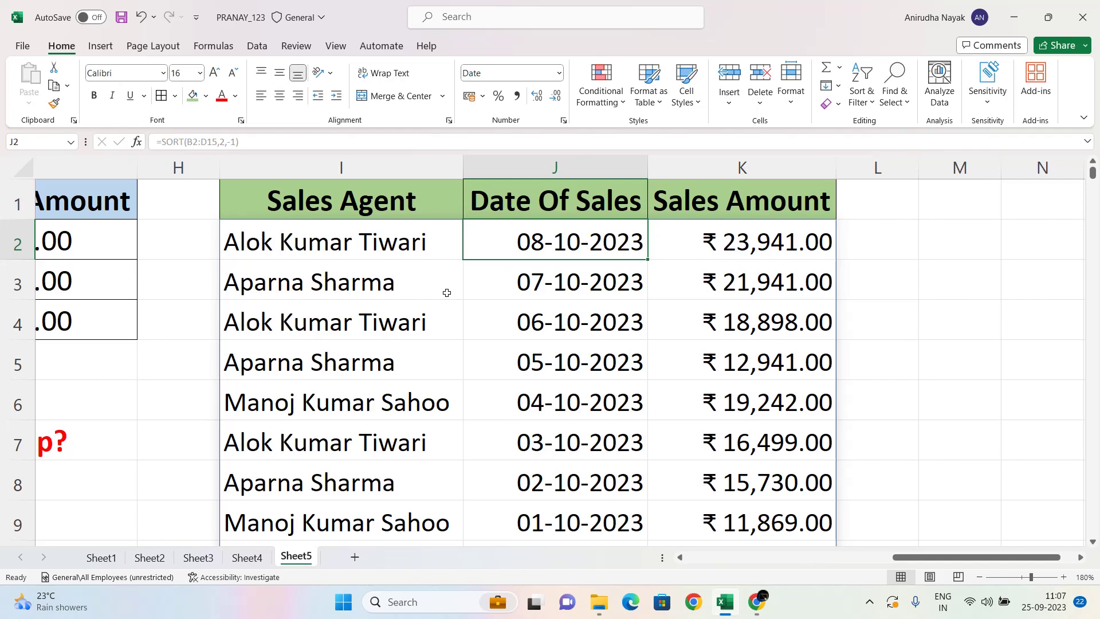
scroll(446, 293, "left", 2)
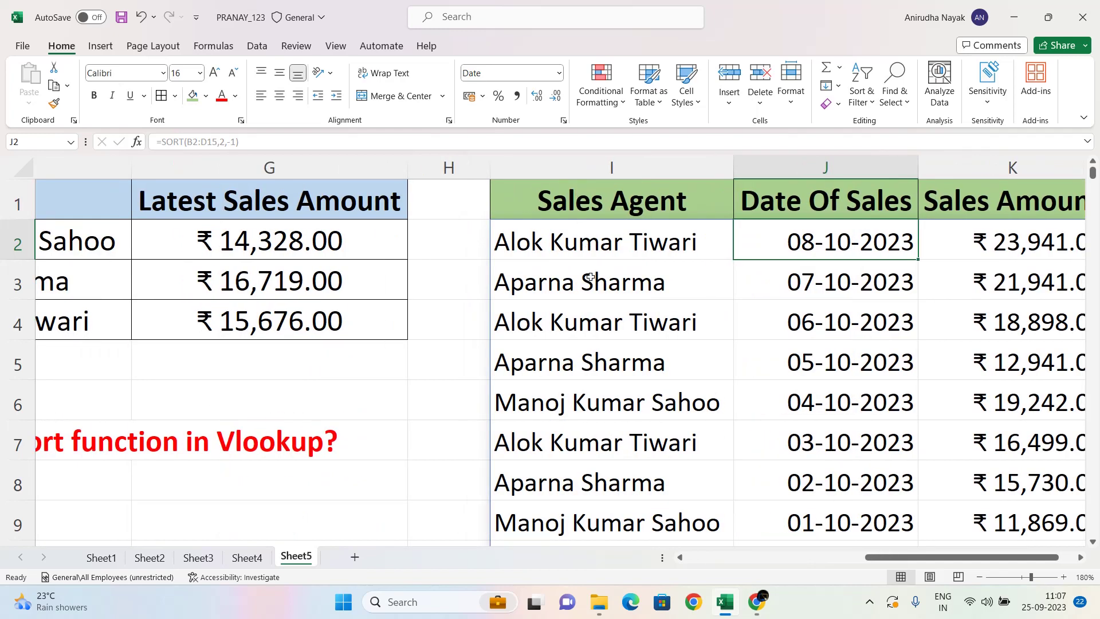
scroll(590, 276, "left", 1)
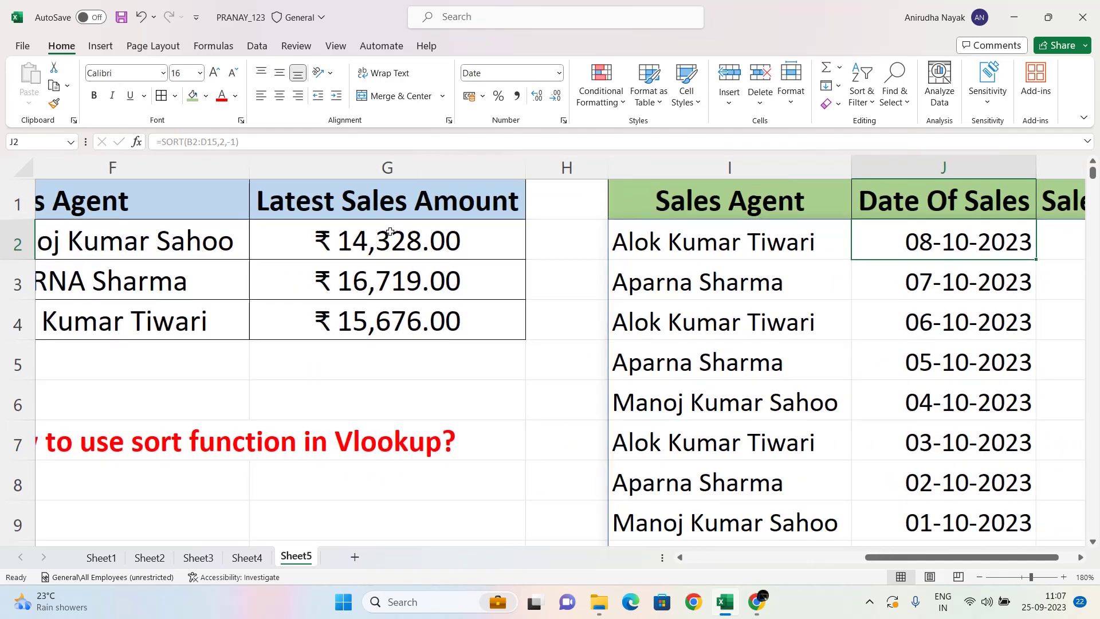
key("Left")
key("Left")
key("Left")
key("Right")
key("Right")
key("Up")
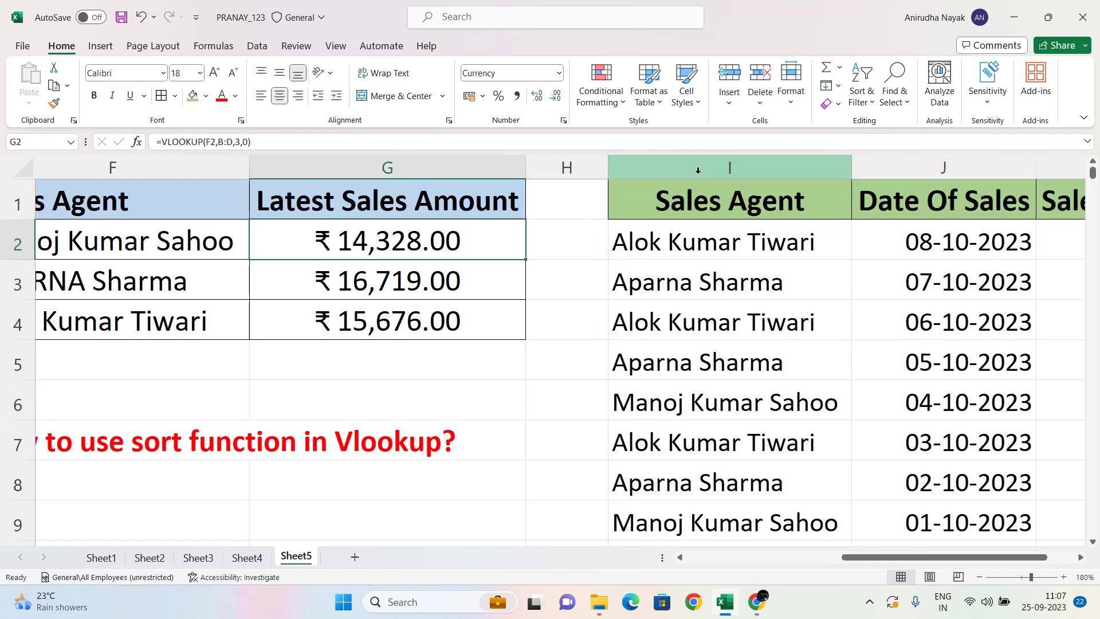
Step: Delete the SORT formula from I2 to clear the sorted list
key("ctrl+shift+Down")
left_click(637, 239)
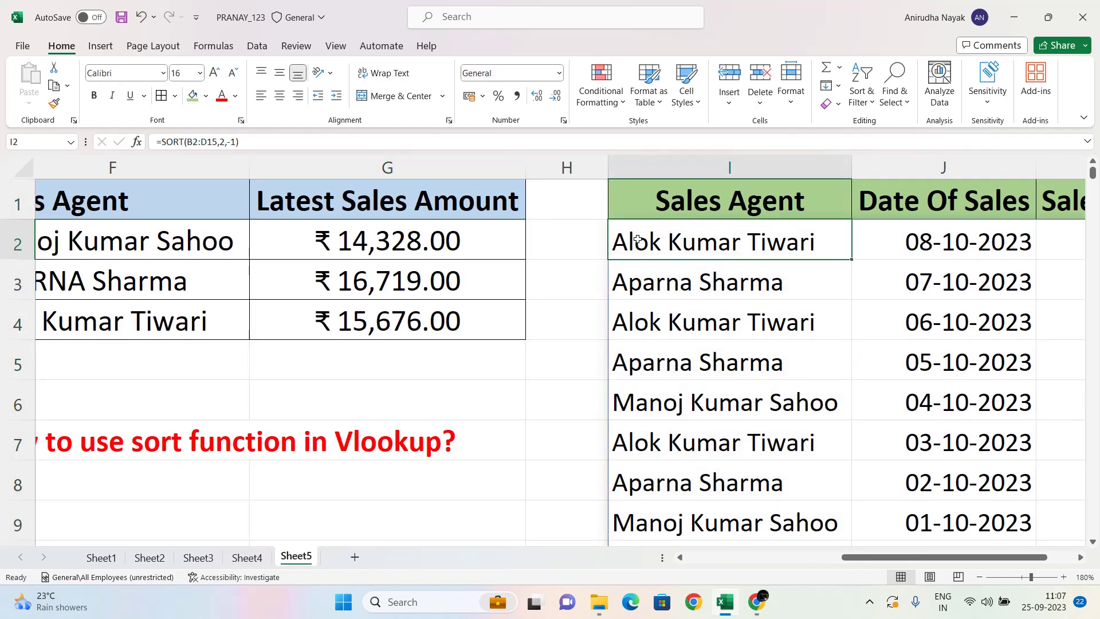
key("Delete")
Step: Clear the old VLOOKUP formulas from the Latest Sales Amount cells G2:G4
left_click(368, 245)
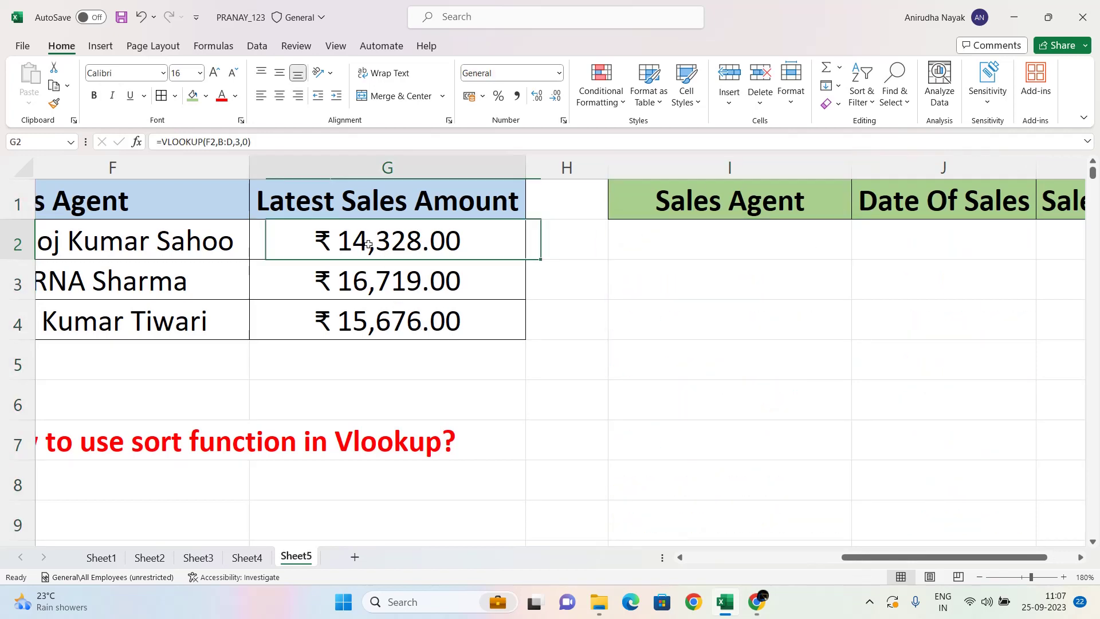
key("shift+Down")
key("shift+Down")
key("Delete")
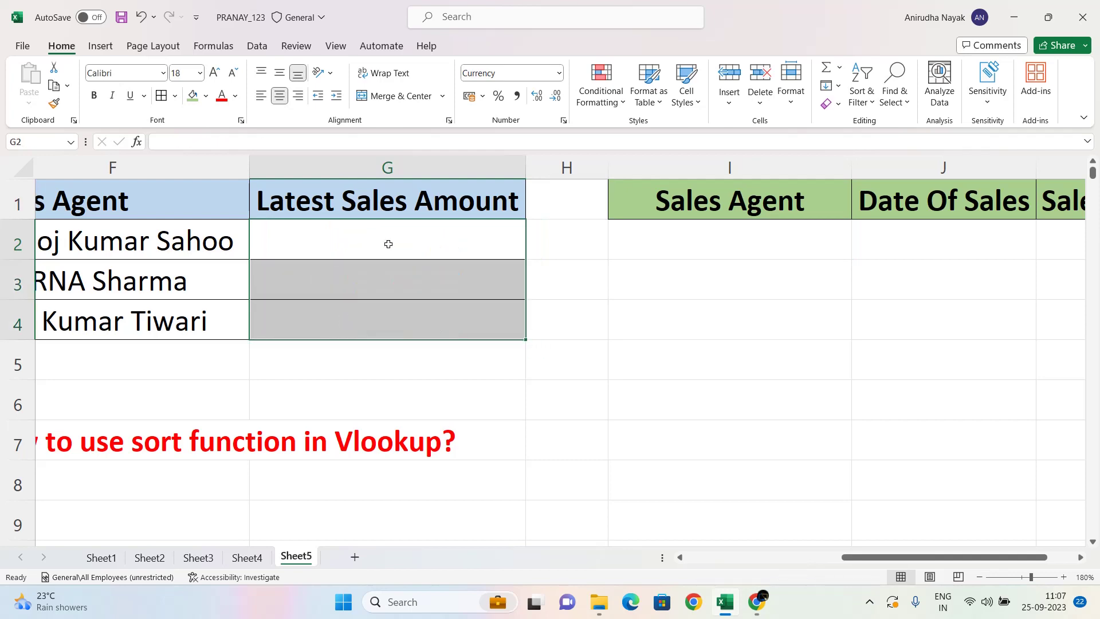
Step: Start a VLOOKUP formula in G2 with the sales agent in F2 as lookup value
scroll(692, 324, "left", 3)
scroll(692, 327, "left", 3)
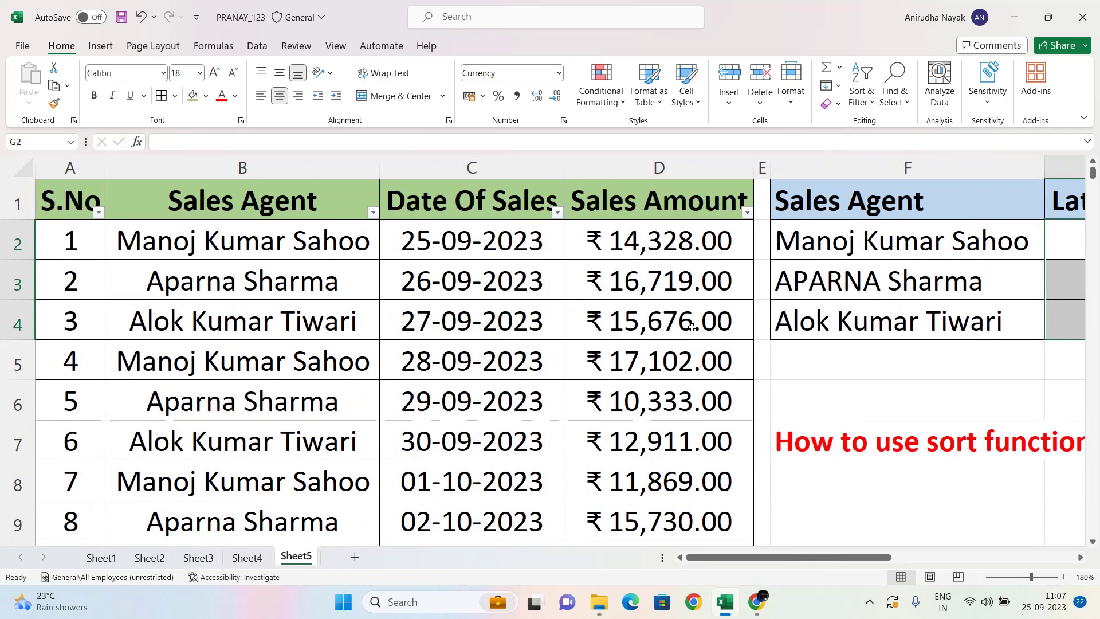
scroll(692, 327, "right", 4)
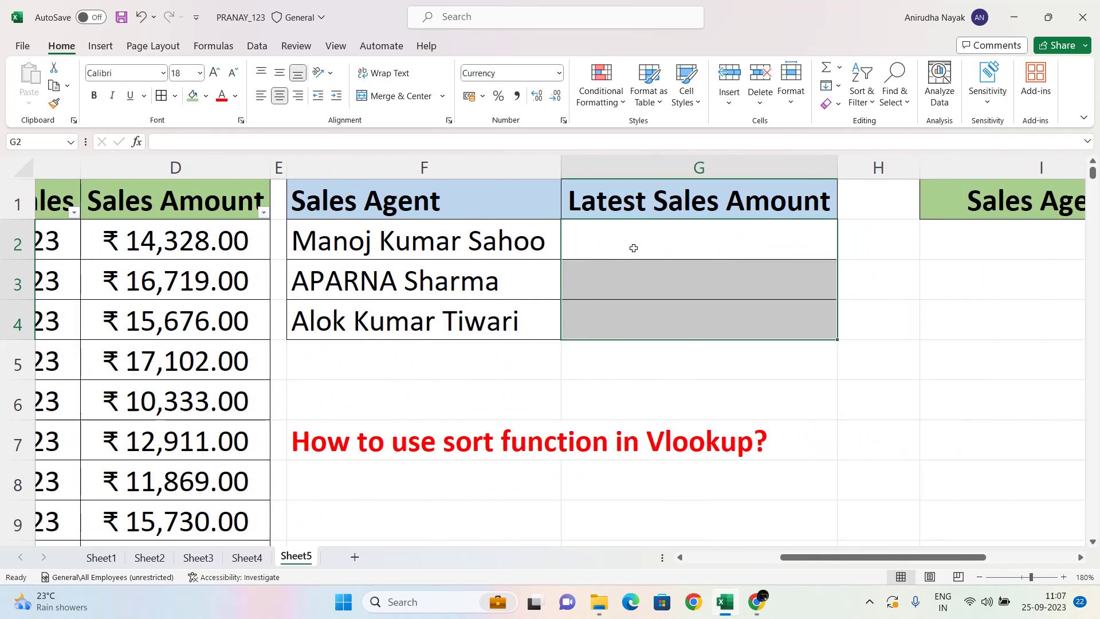
left_click(643, 250)
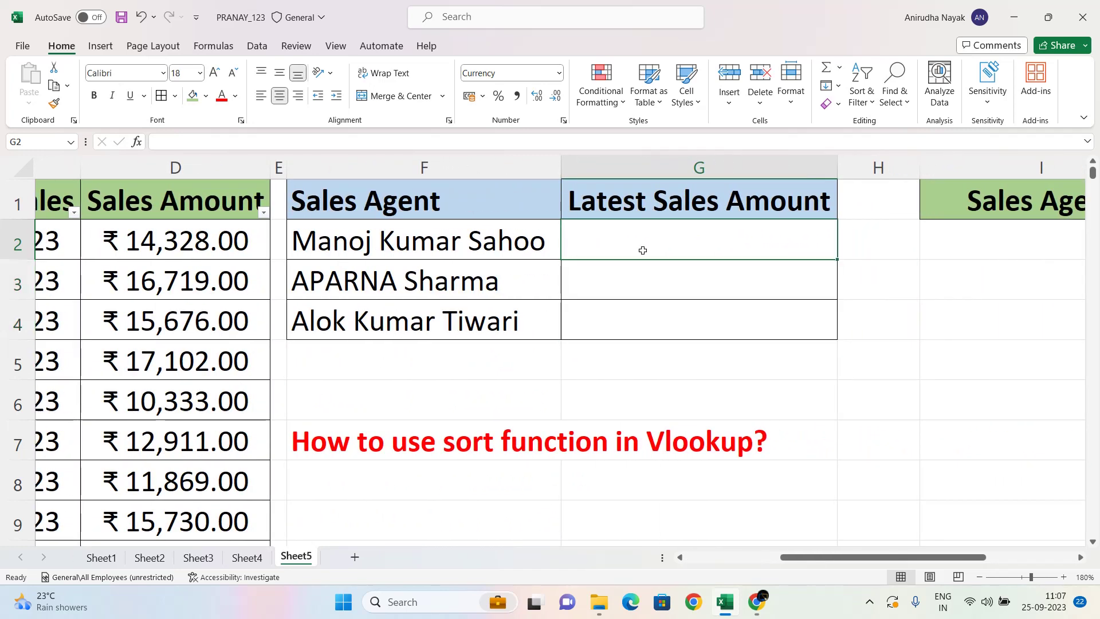
type("=vloo")
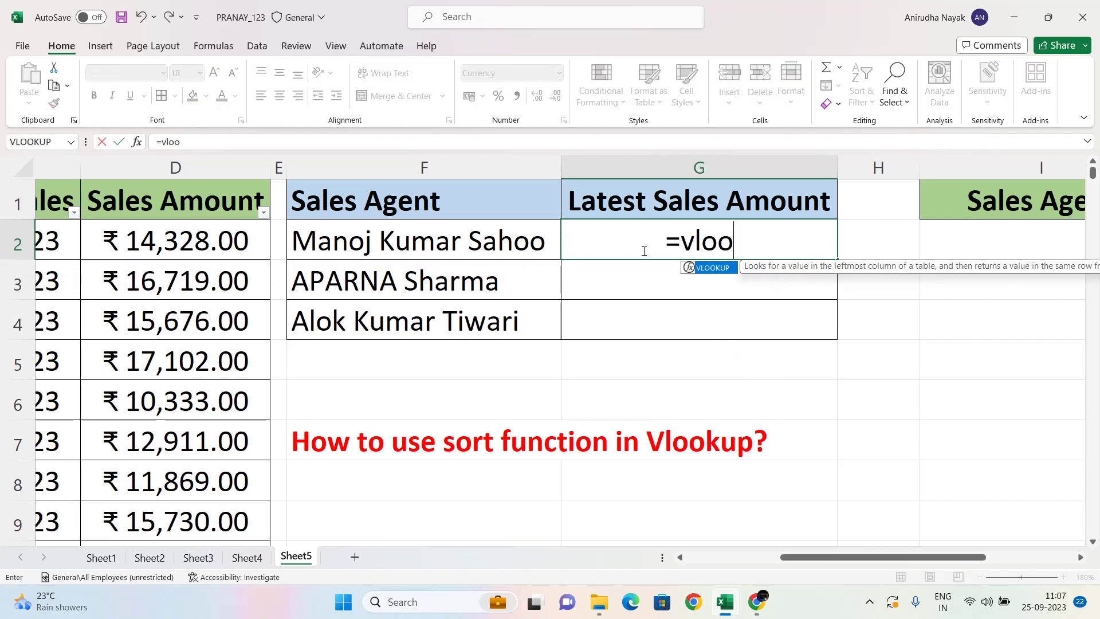
key("Tab")
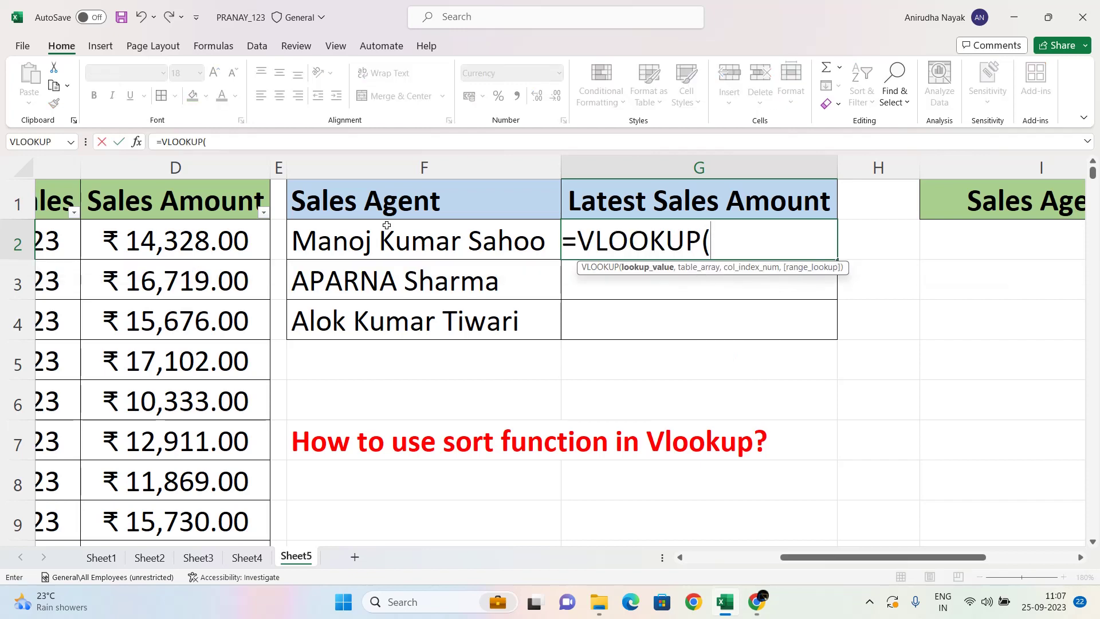
left_click(374, 238)
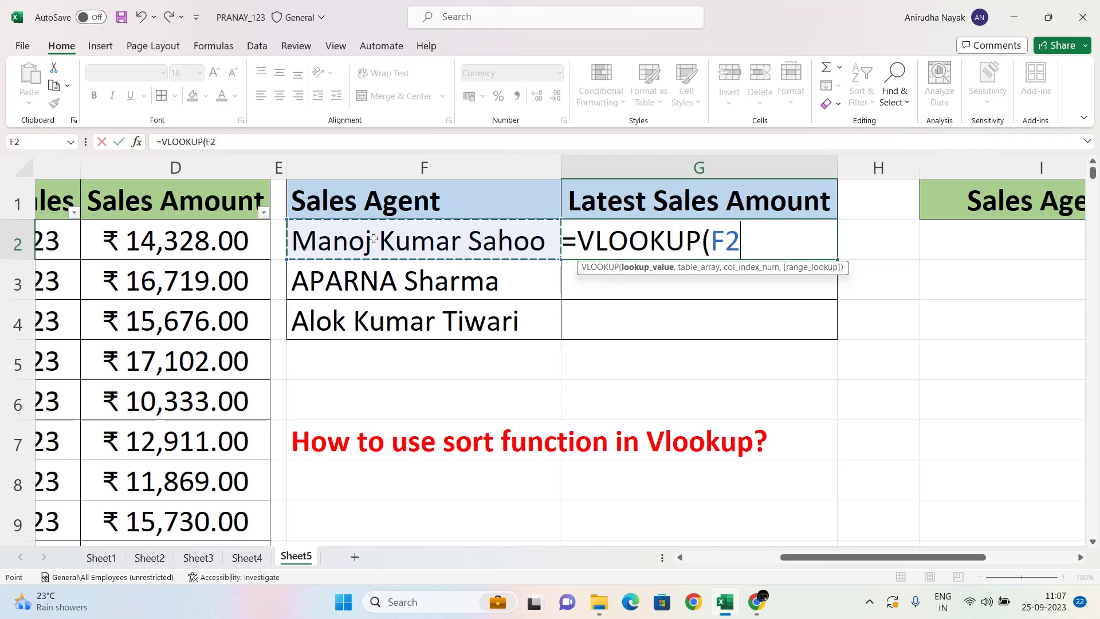
type(",")
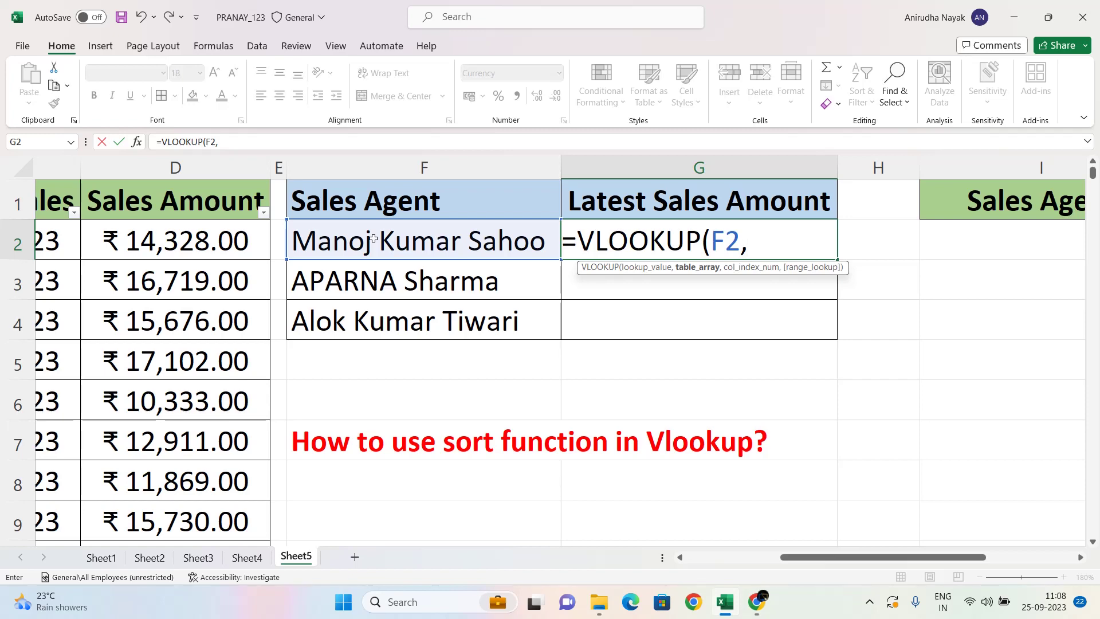
Step: Nest a SORT function as the VLOOKUP table array, using columns B:D as its array
type("sort")
key("Tab")
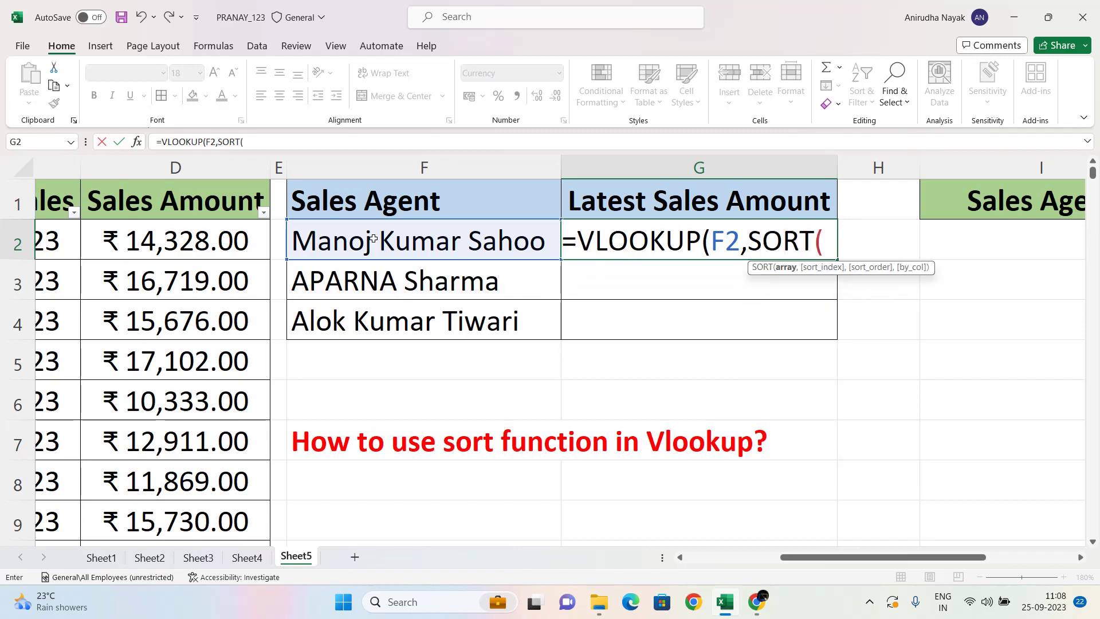
scroll(437, 458, "left", 6)
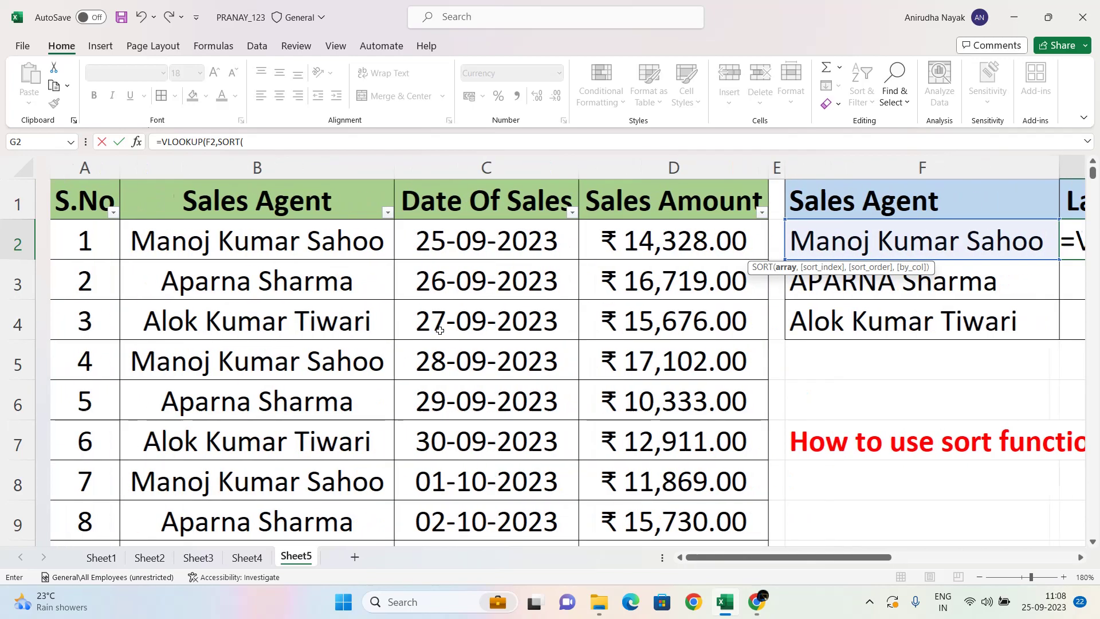
left_click(252, 167)
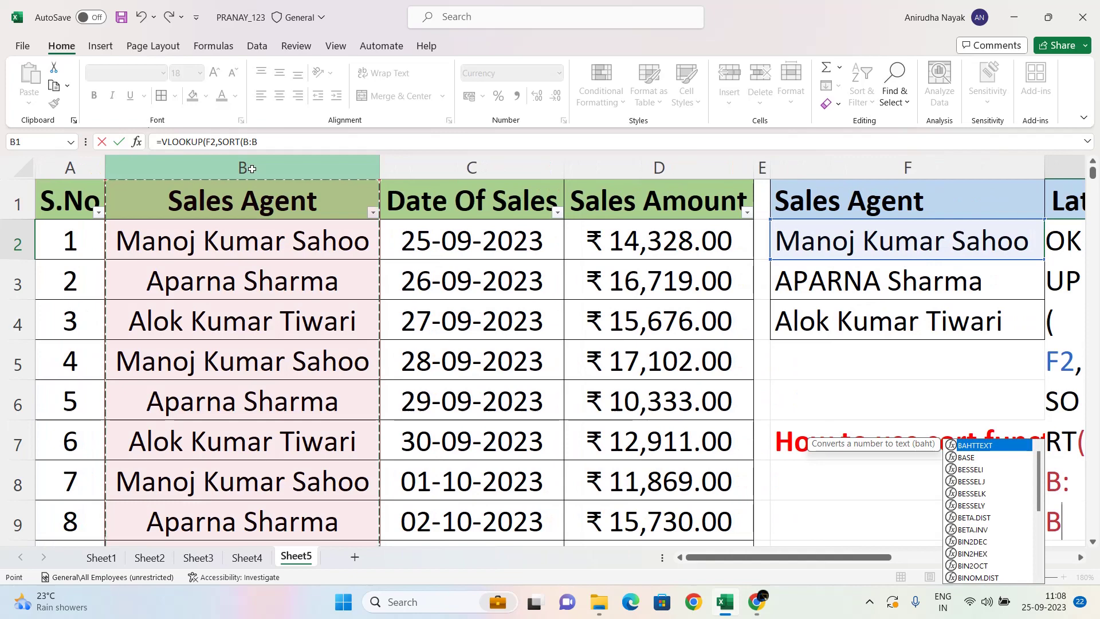
key("shift+Right")
key("shift+Right")
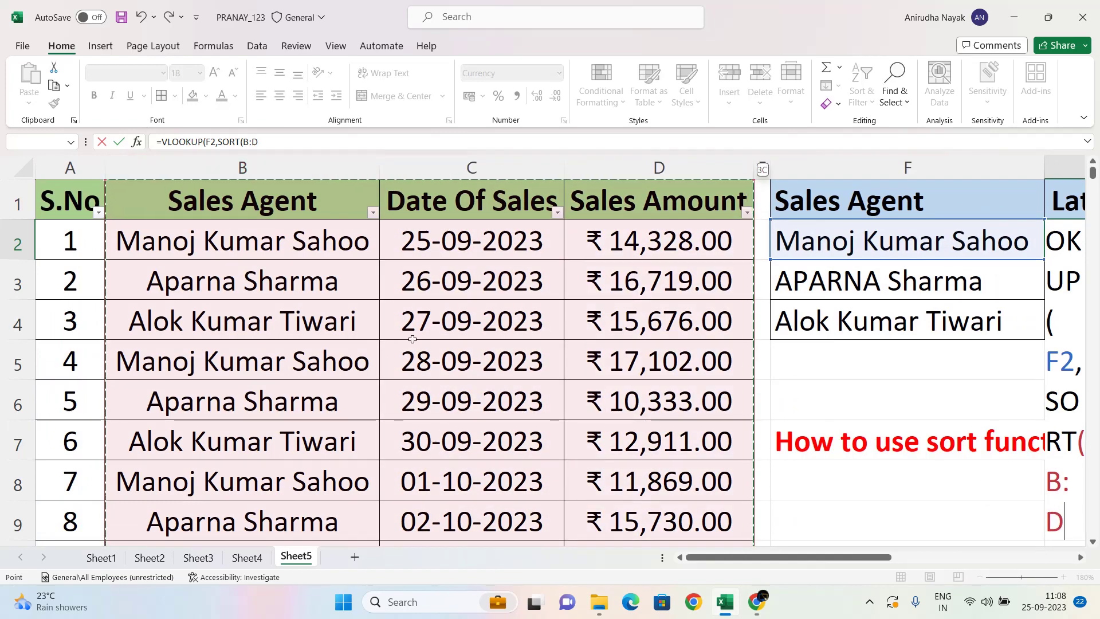
scroll(412, 339, "right", 2)
scroll(413, 339, "right", 6)
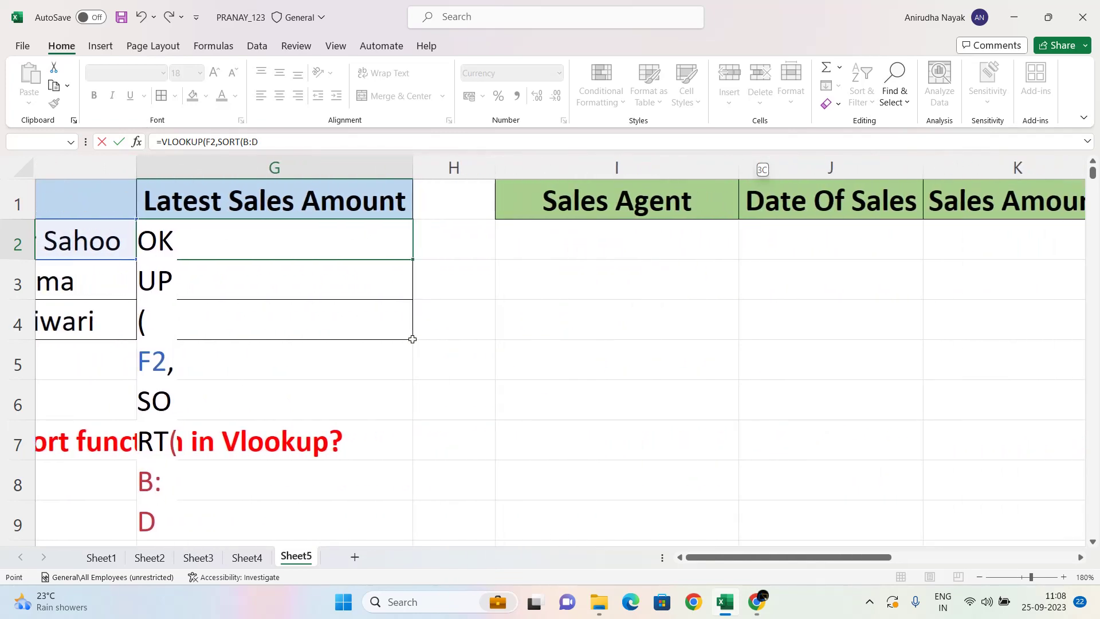
Step: Complete the nested SORT with sort index 2 and descending sort order -1
type(",")
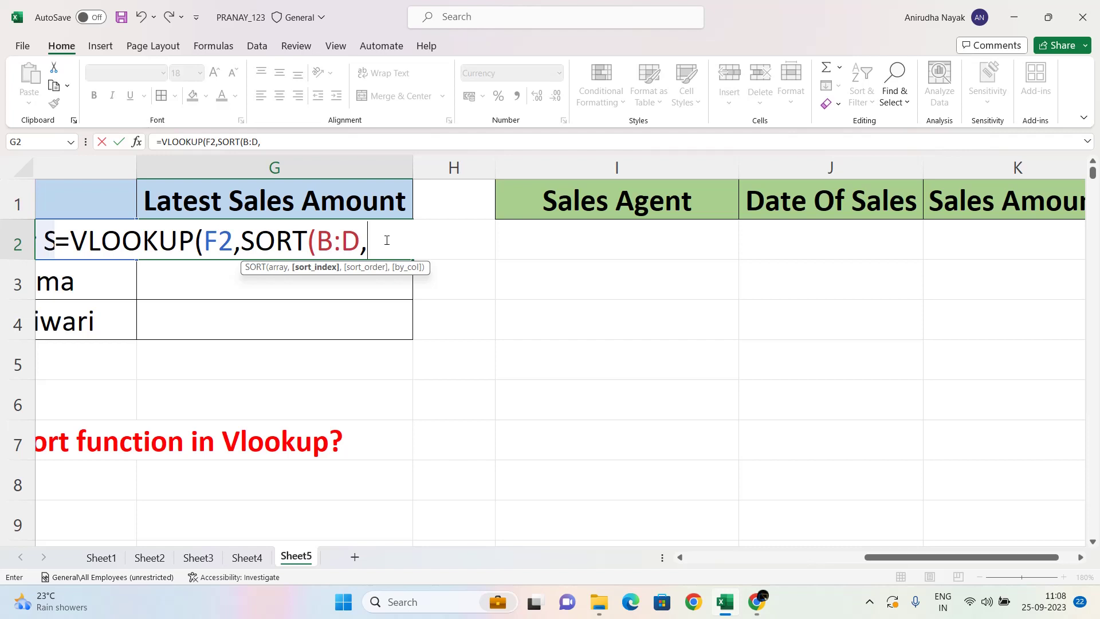
type("2,")
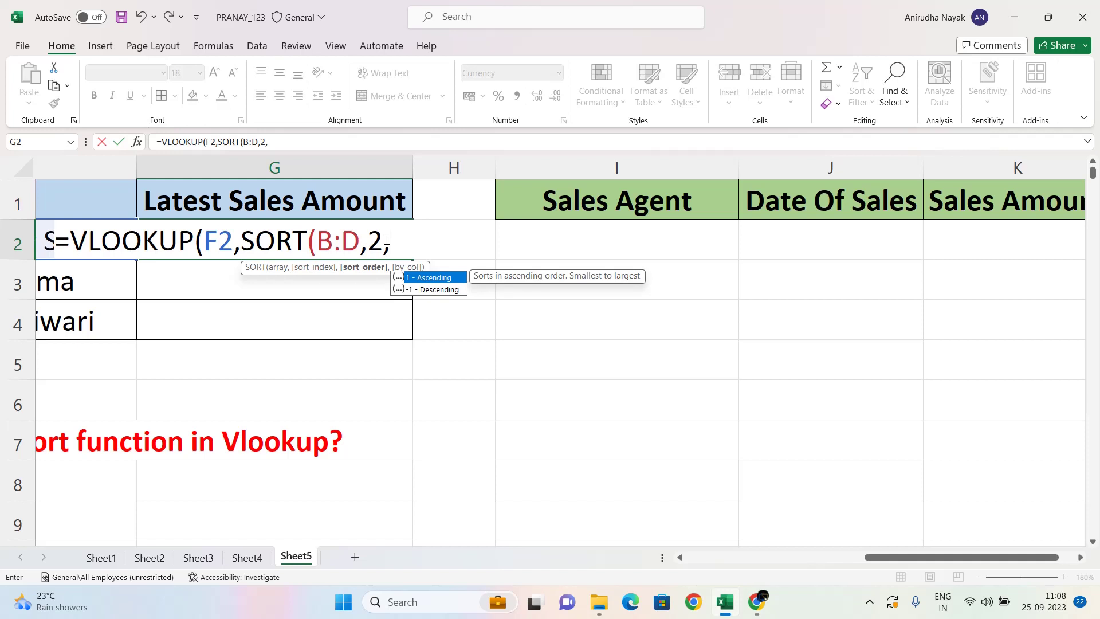
type("-1)")
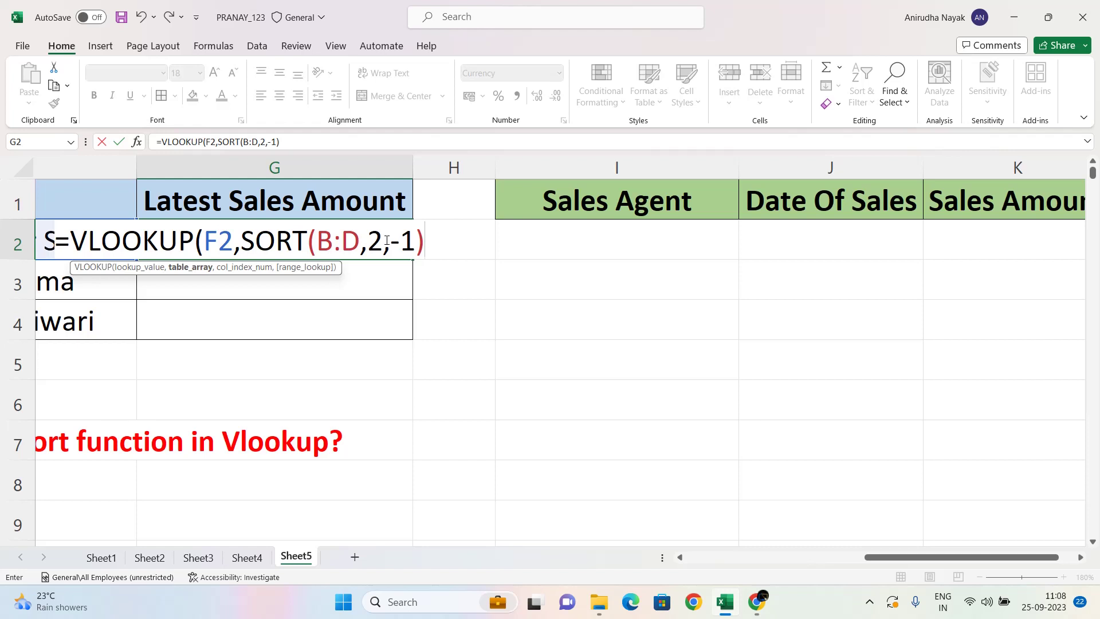
type(",")
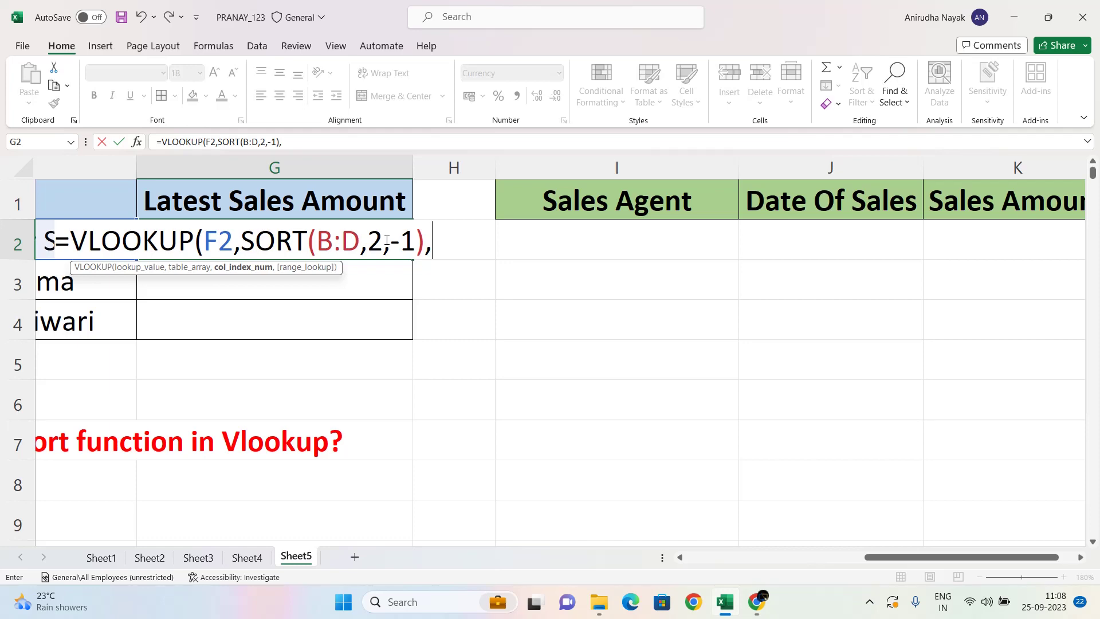
Step: Finish the VLOOKUP in G2 with column index 3 and exact match 0, and enter the formula
scroll(537, 309, "left", 3)
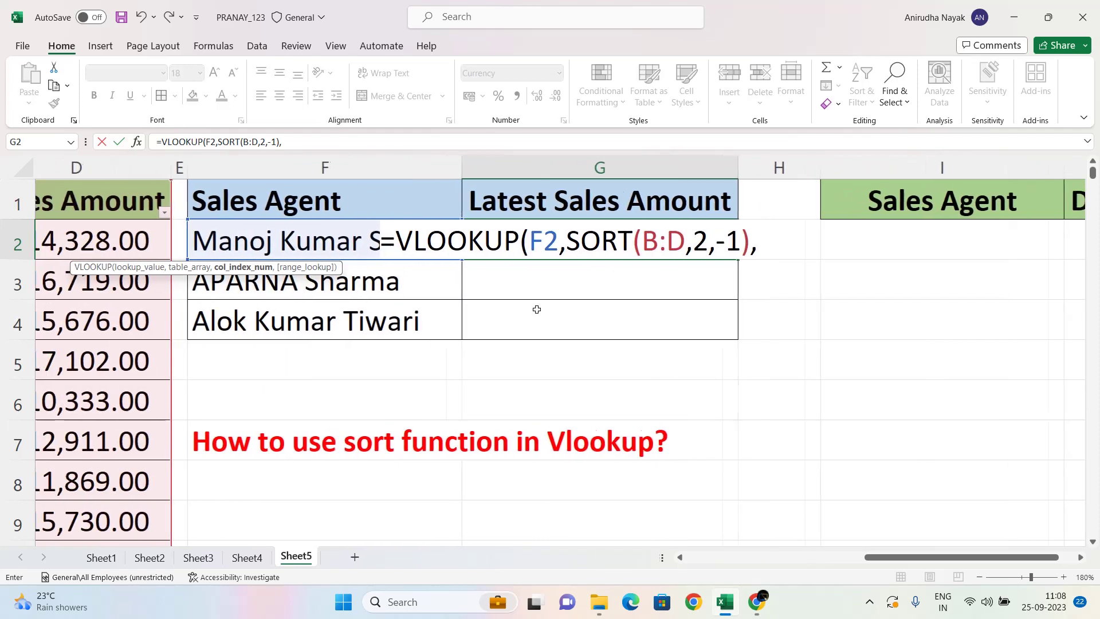
scroll(537, 309, "right", 3)
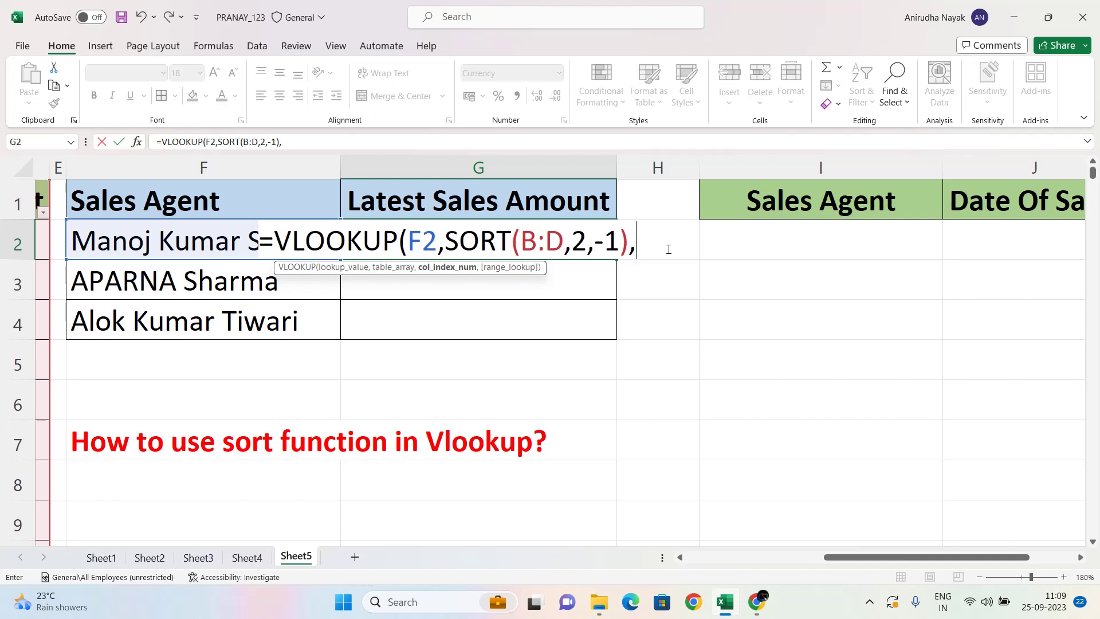
type("3,0")
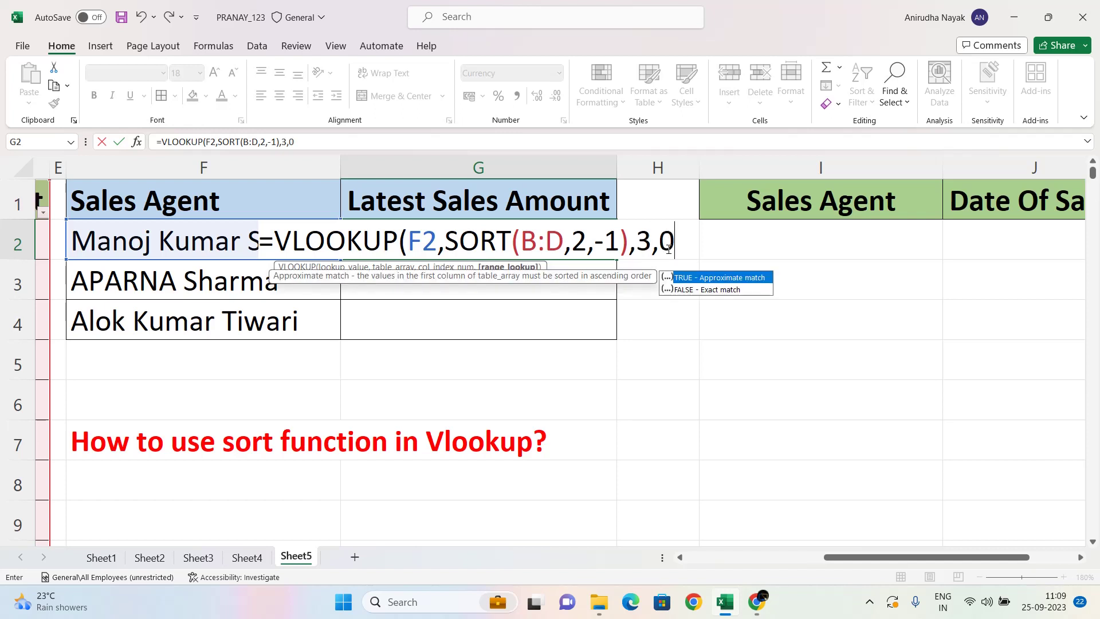
type(")")
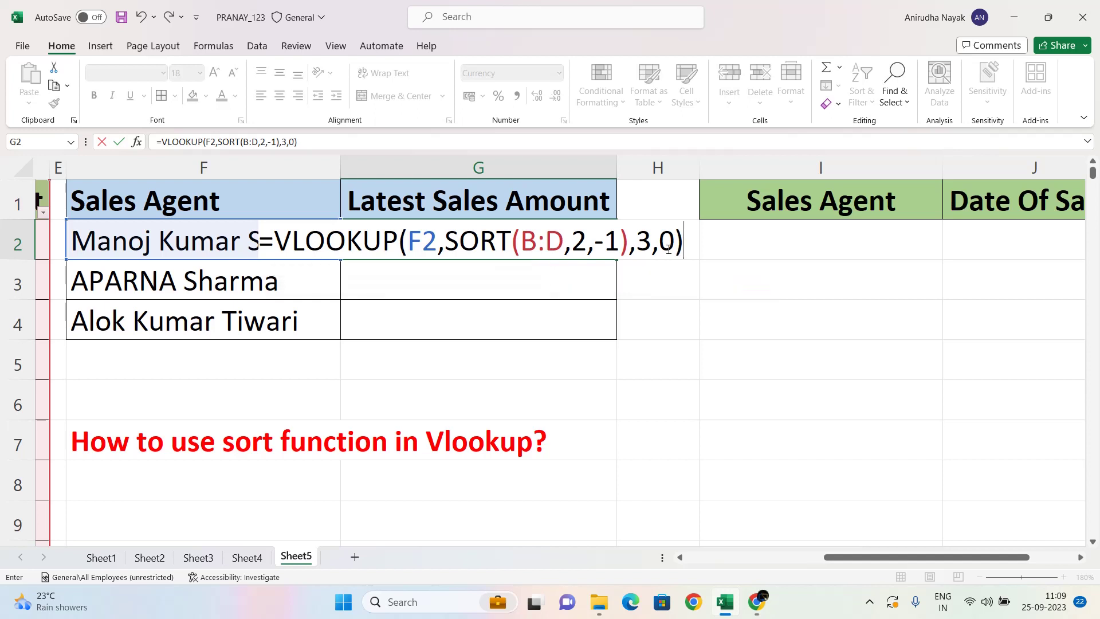
key("Return")
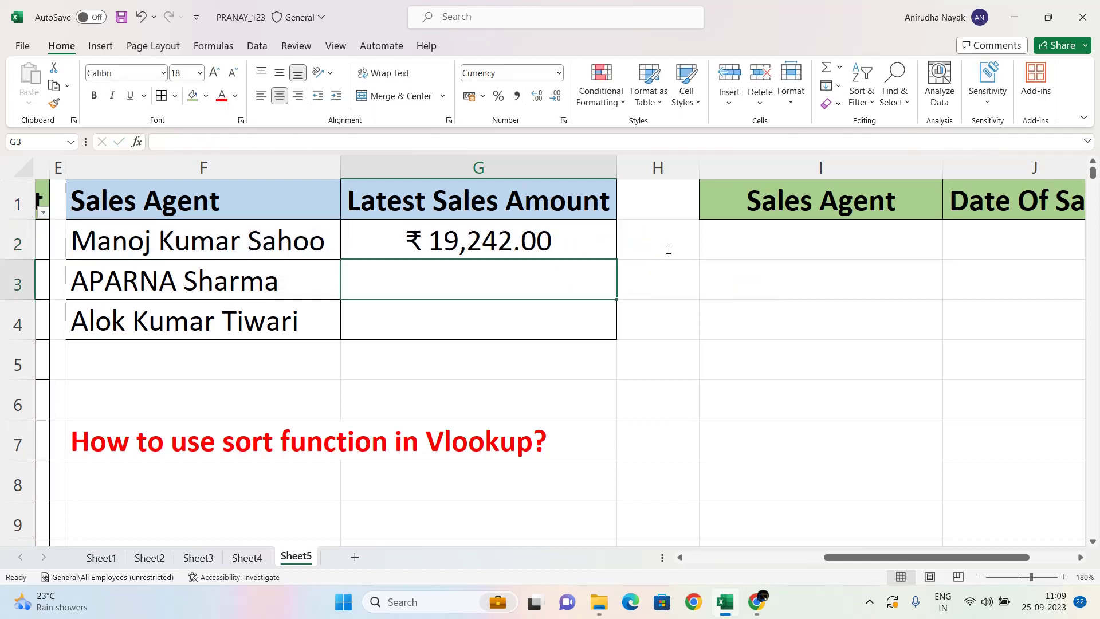
Step: Fill the combined VLOOKUP and SORT formula from G2 down to G4
left_click(503, 256)
key("shift+Down")
key("shift+Down")
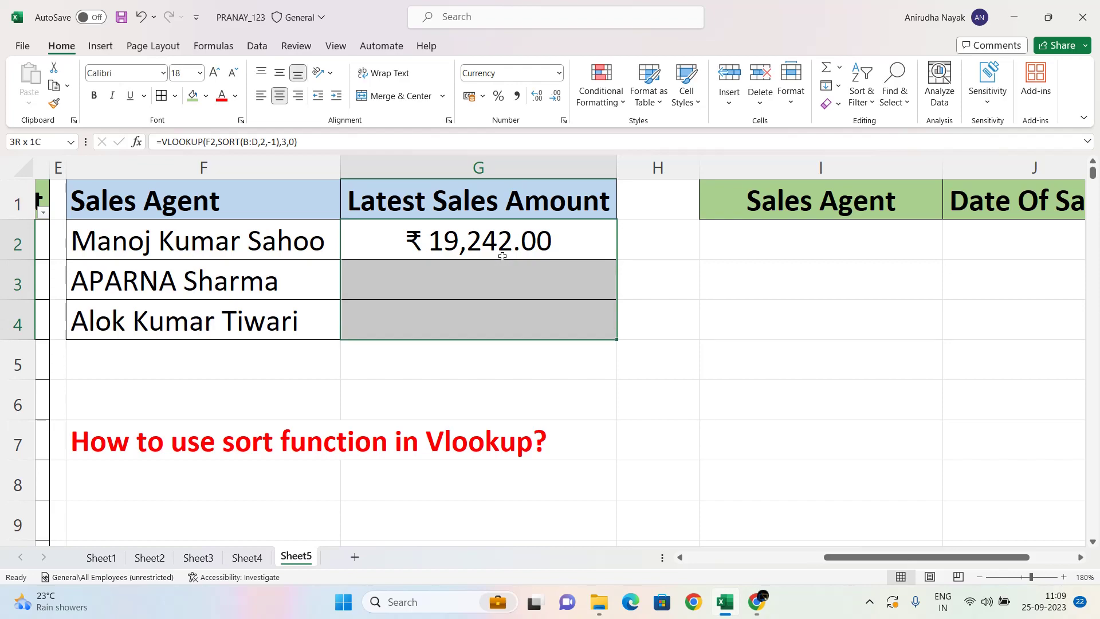
key("ctrl+d")
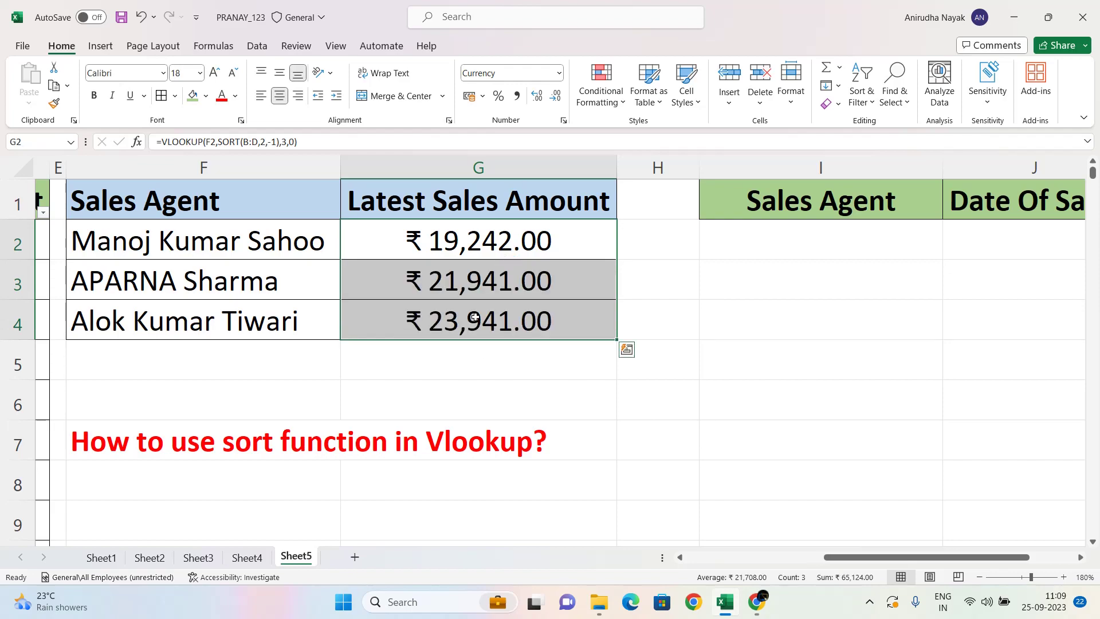
Step: Compare the result in G2 with that sales agent's latest dated record in row 11 of the sales table
left_click(449, 250)
scroll(321, 311, "left", 4)
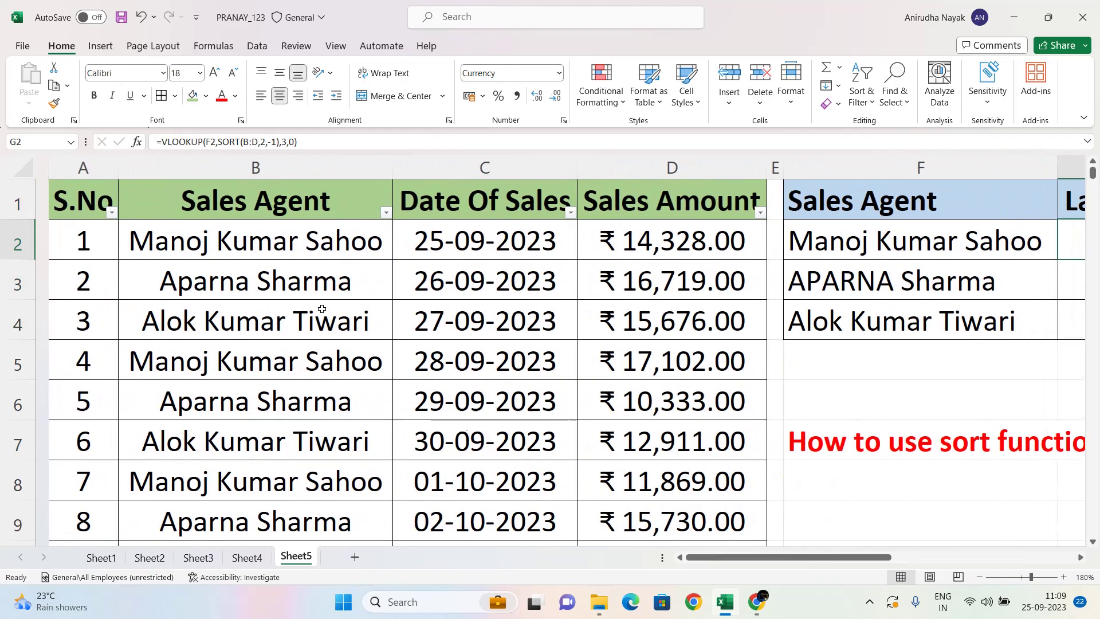
scroll(322, 308, "down", 2)
scroll(321, 308, "down", 2)
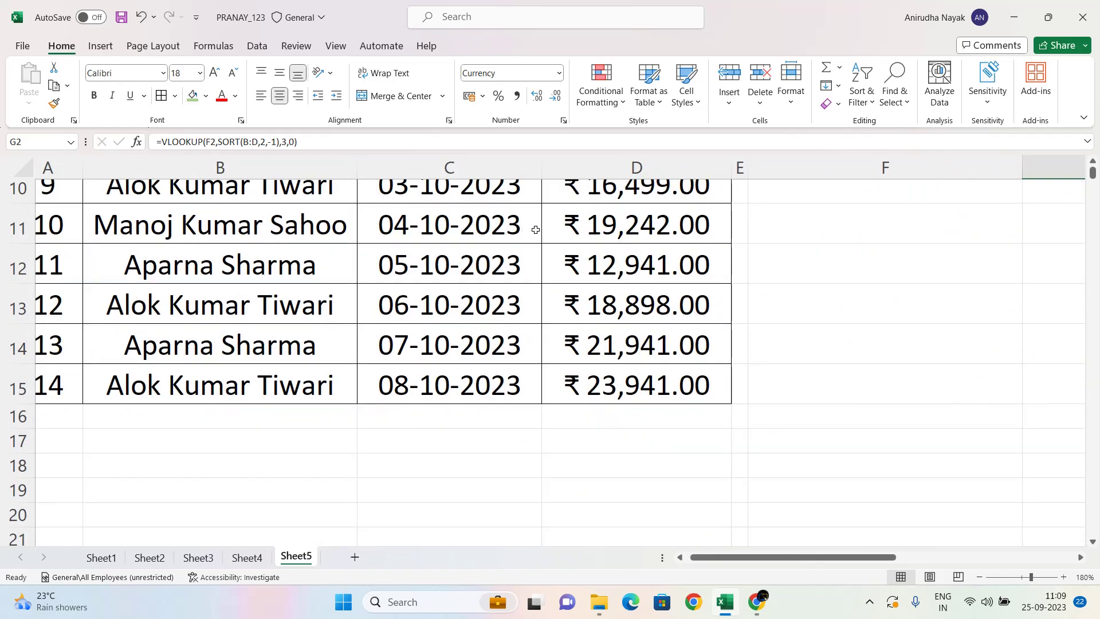
left_click(600, 226)
scroll(753, 242, "up", 5)
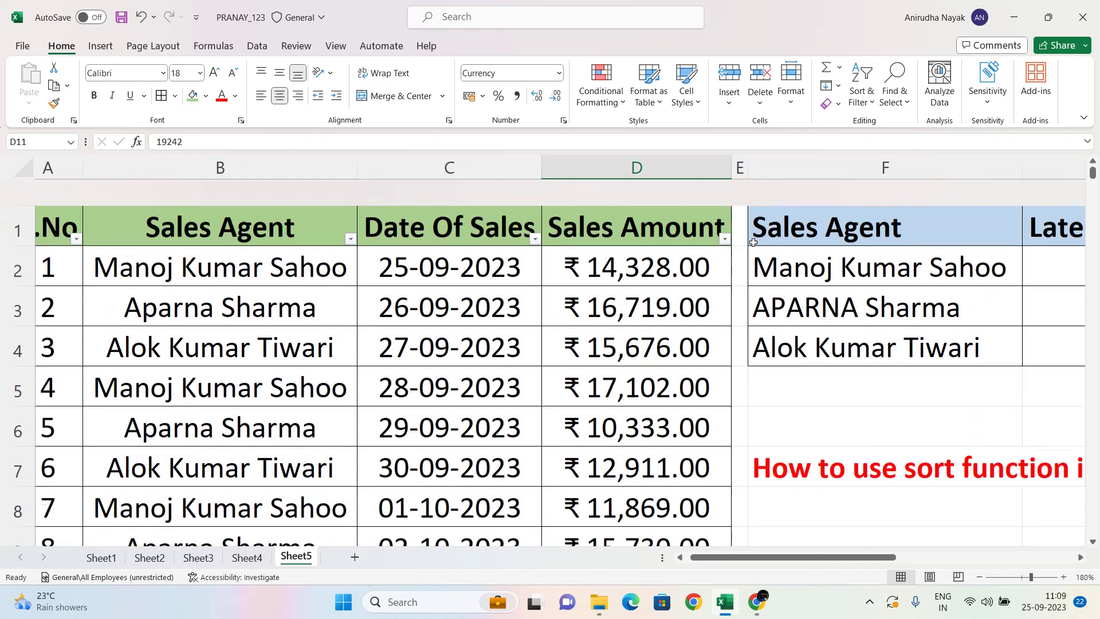
scroll(754, 242, "right", 2)
left_click(878, 236)
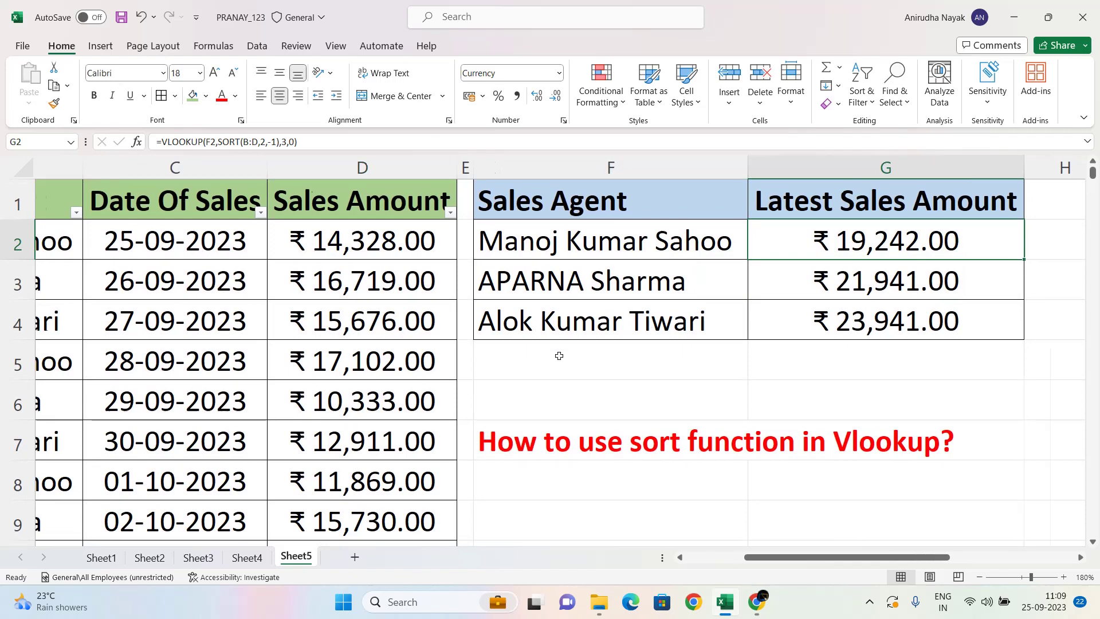
Step: Check the results in G3 and G4 against those agents' latest dated sales in rows 14 and 15
scroll(559, 356, "left", 1)
scroll(559, 356, "left", 3)
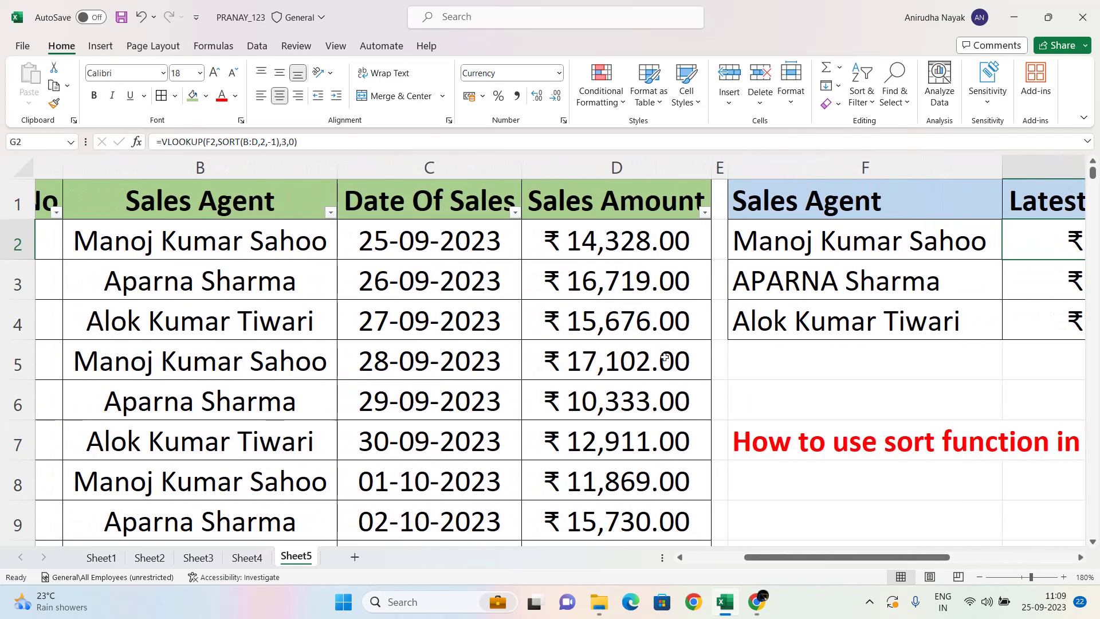
scroll(499, 382, "down", 3)
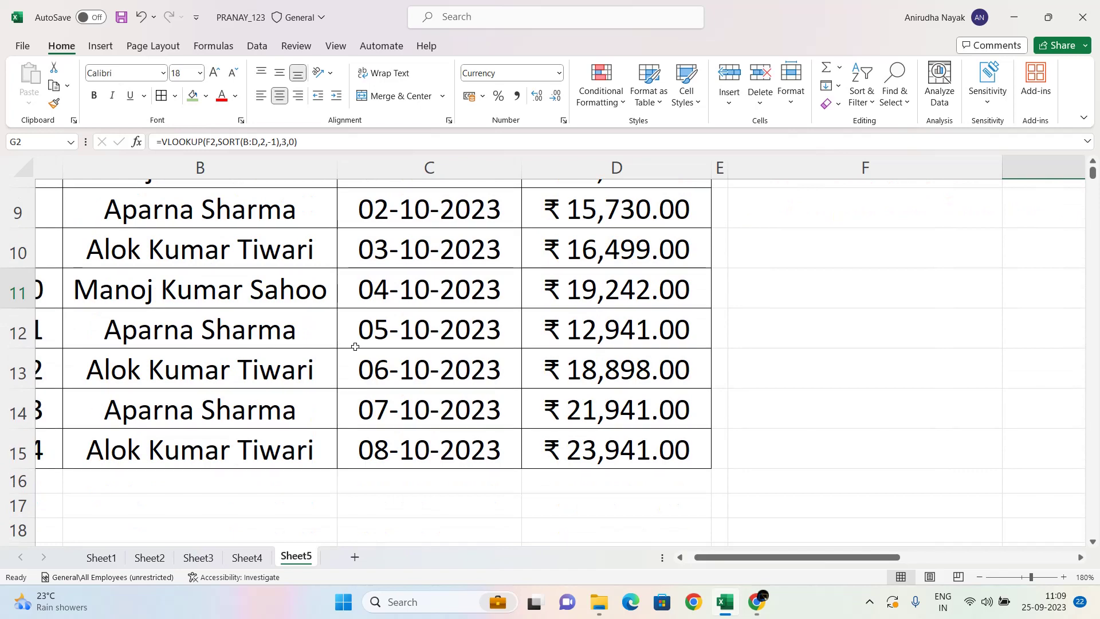
left_click(563, 413)
key("shift+space")
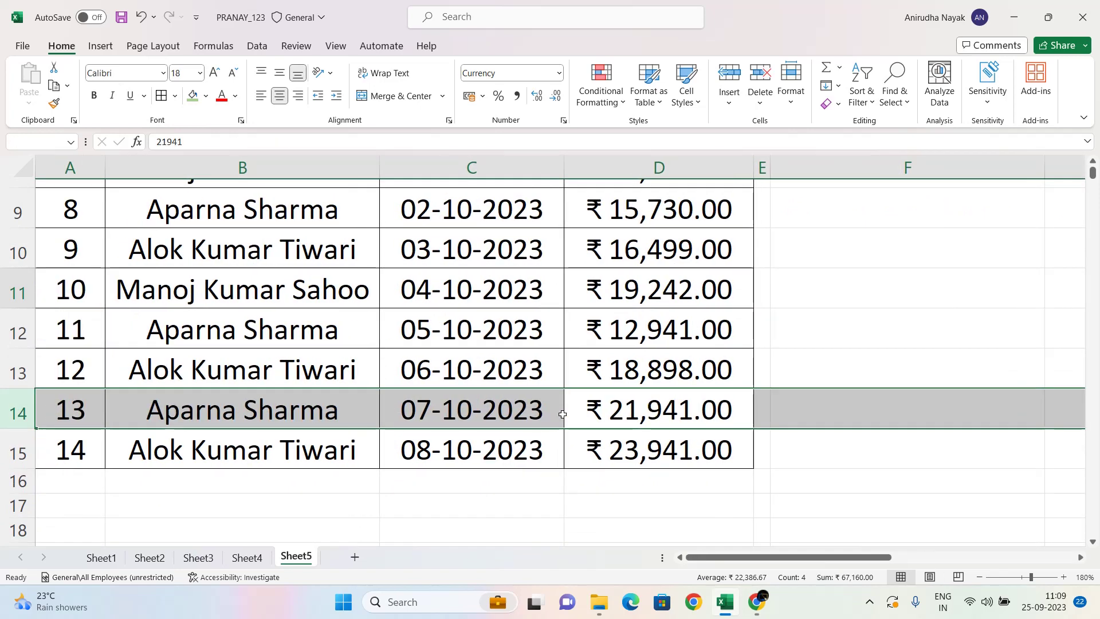
left_click(670, 416)
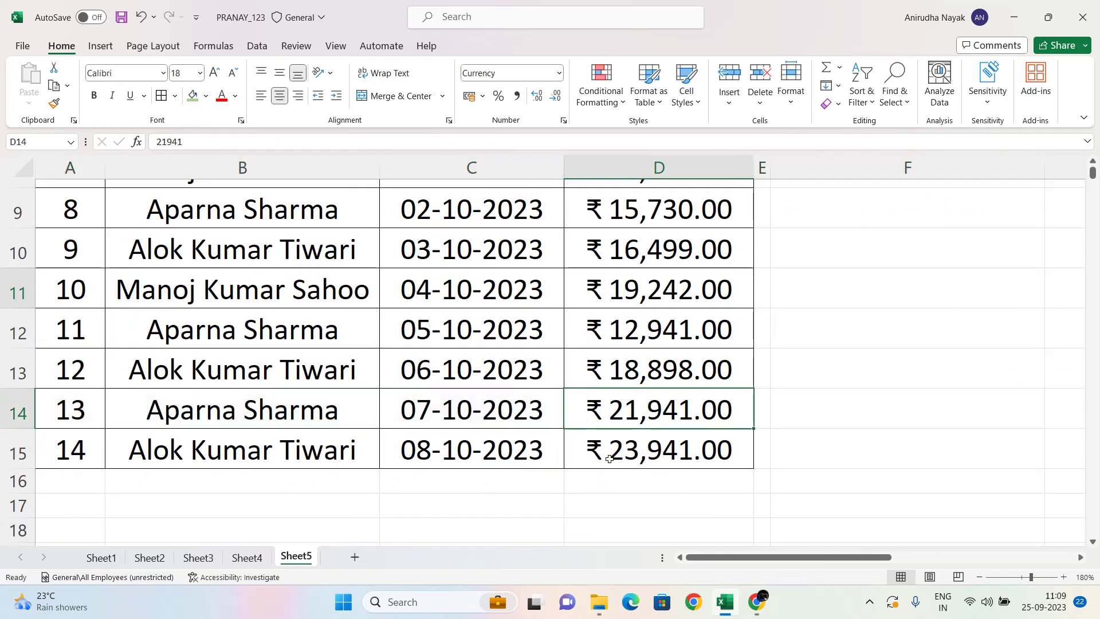
left_click(641, 455)
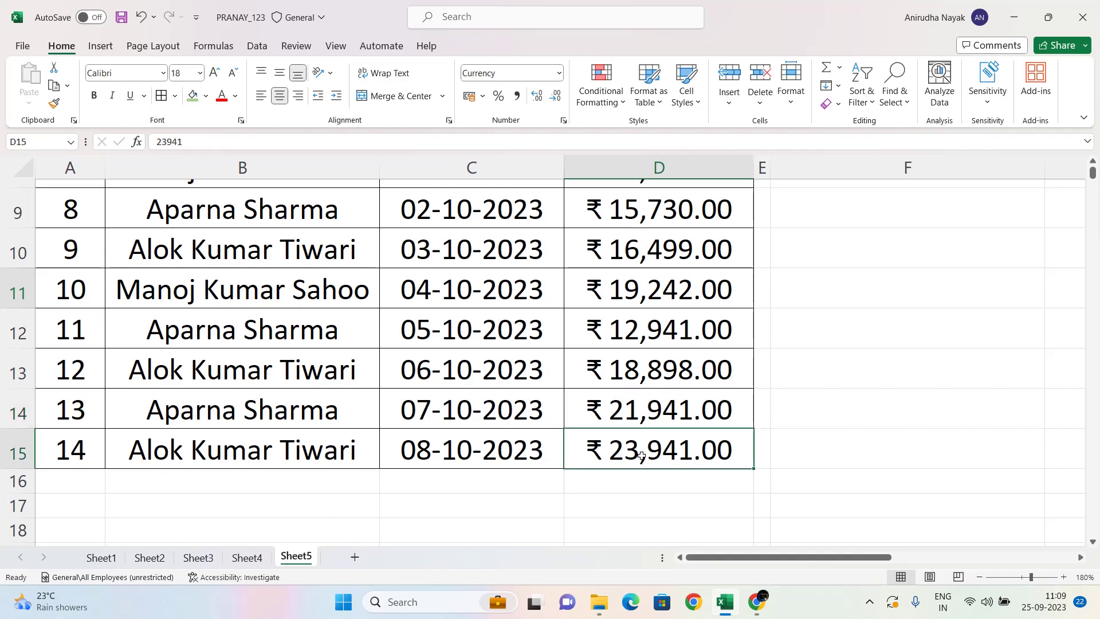
scroll(658, 354, "up", 3)
scroll(659, 354, "up", 1)
scroll(655, 353, "right", 5)
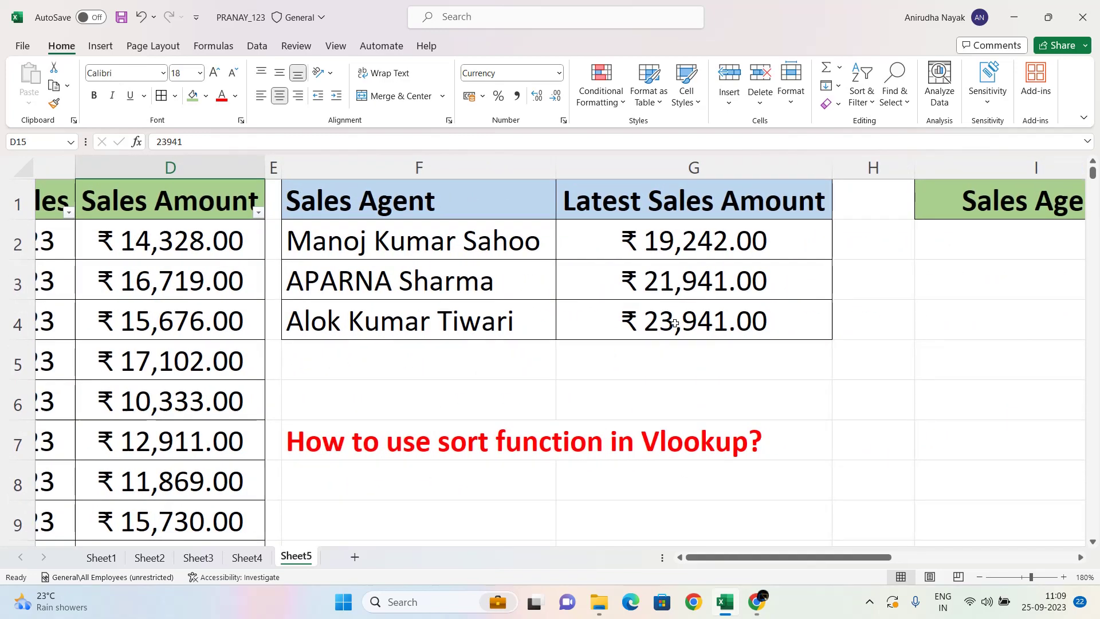
left_click(683, 319)
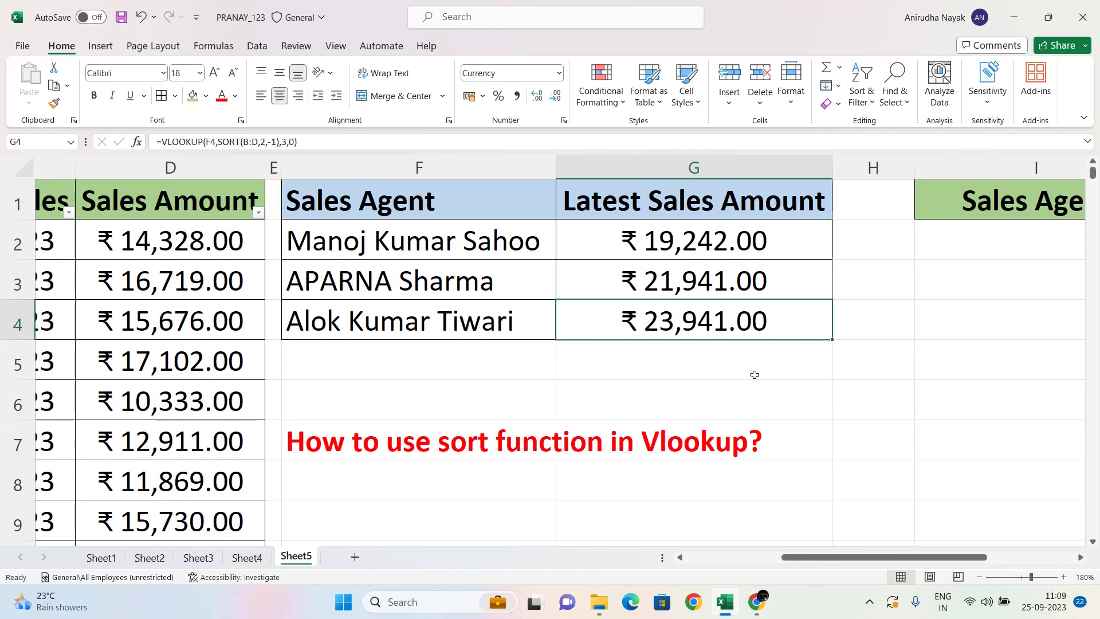
Step: Duplicate the last sales record, A15:D15, into row 16 with Fill Down
scroll(617, 388, "left", 1)
scroll(617, 388, "left", 2)
scroll(271, 392, "down", 3)
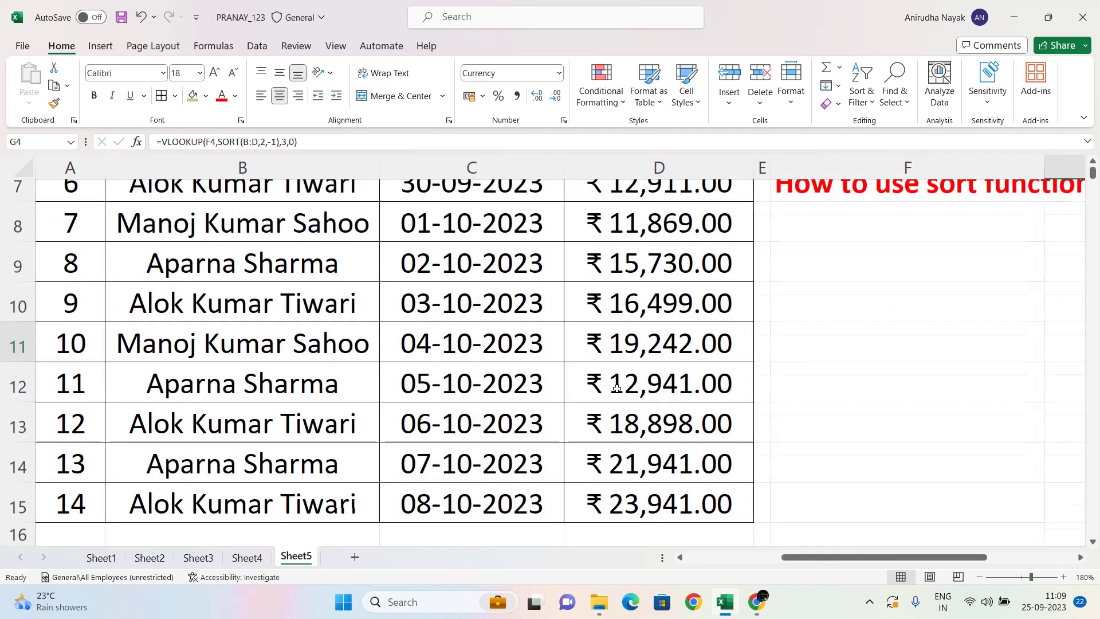
left_click(72, 380)
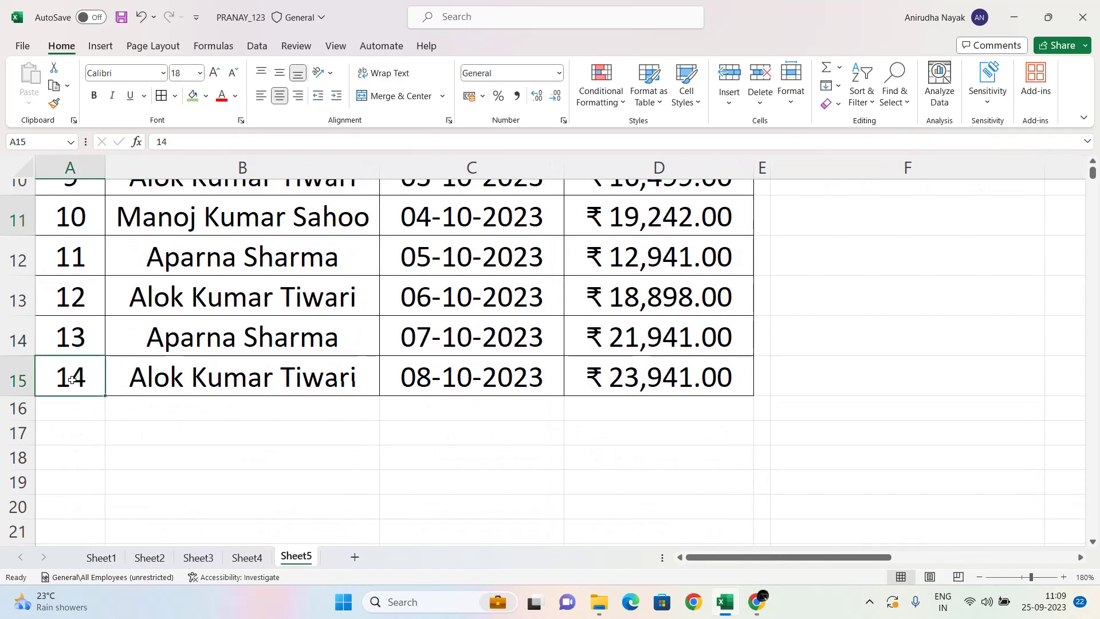
key("shift+Right")
key("shift+Right")
key("shift+Right")
key("shift+Down")
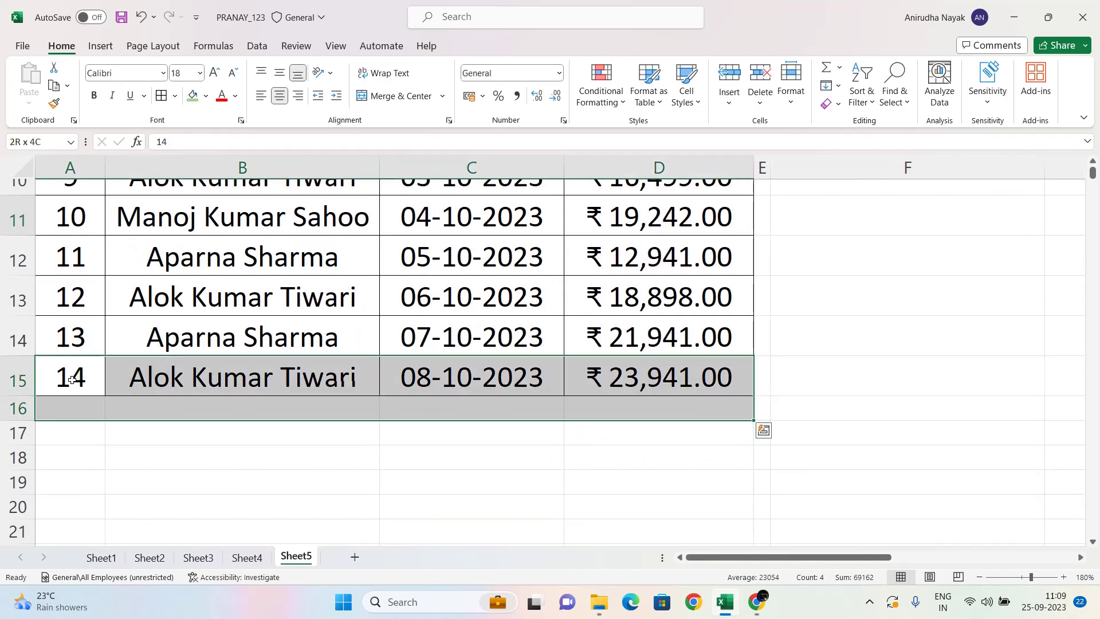
key("ctrl+d")
Step: Set the serial number in A16 to 15 and copy the sales agent from B11 into B16
double_click(90, 420)
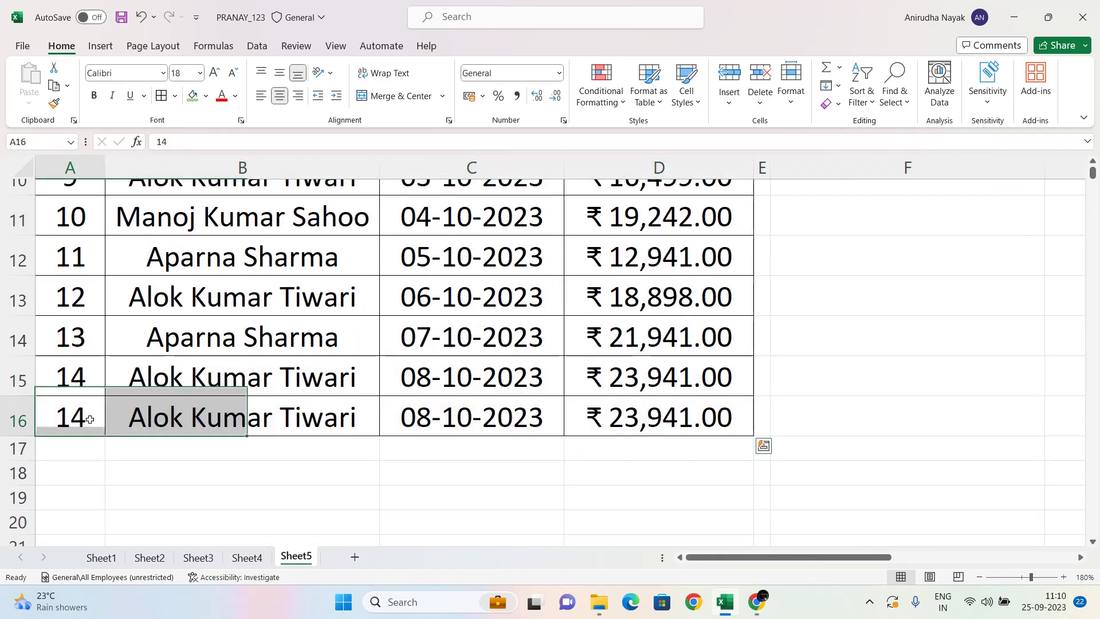
key("BackSpace")
type("5")
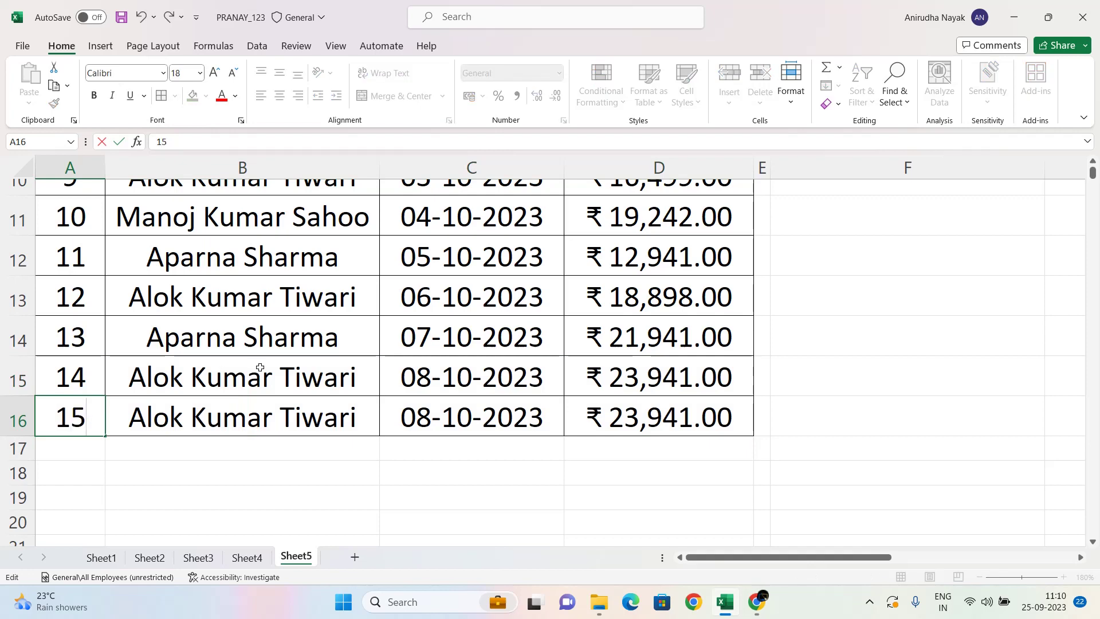
left_click(243, 223)
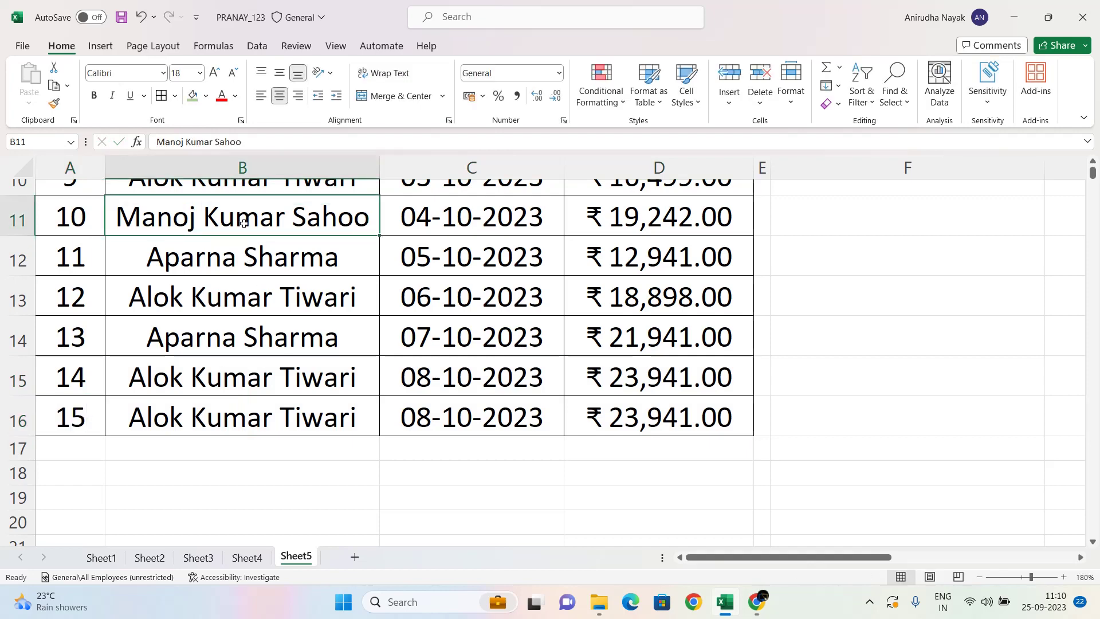
key("ctrl+c")
left_click(285, 417)
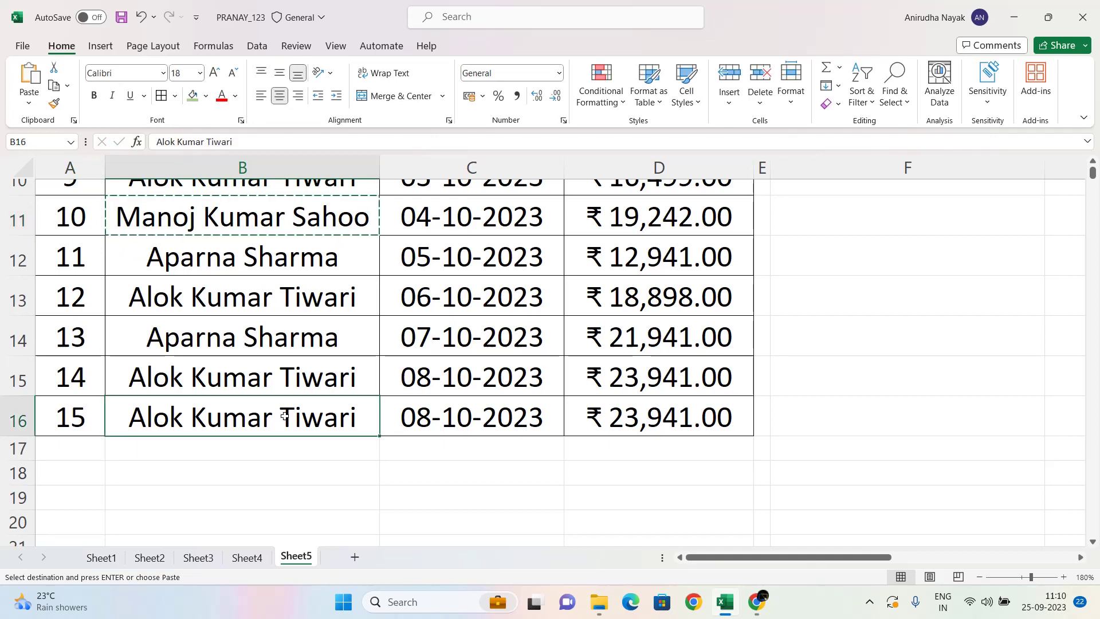
key("ctrl+v")
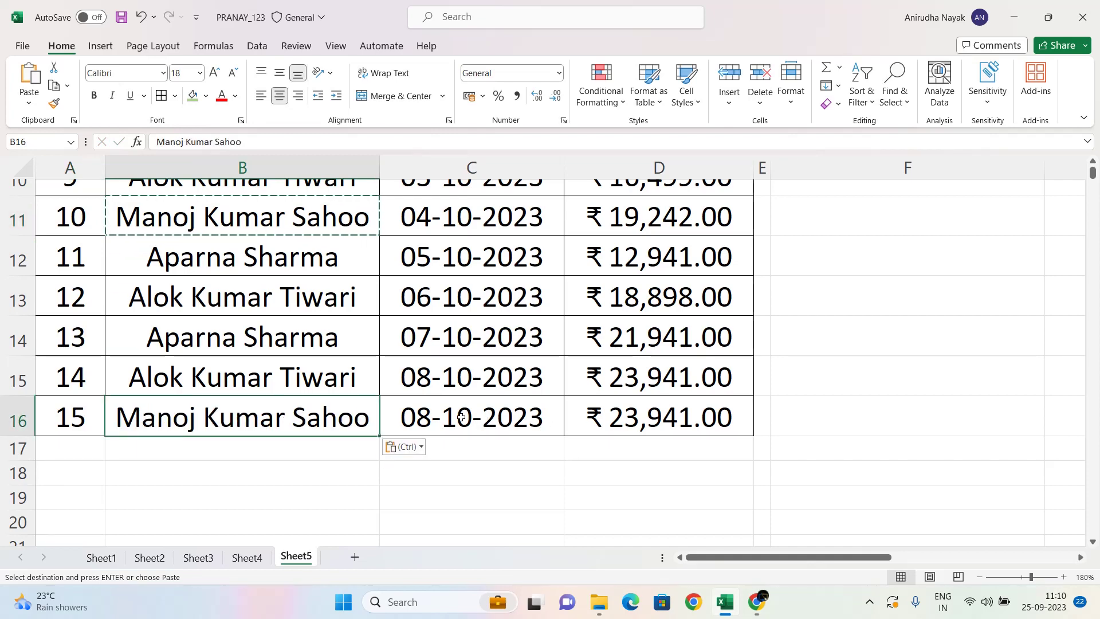
Step: Set the new record's date in C16 to 09-10-2023 and its sales amount in D16 to 25000
double_click(427, 419)
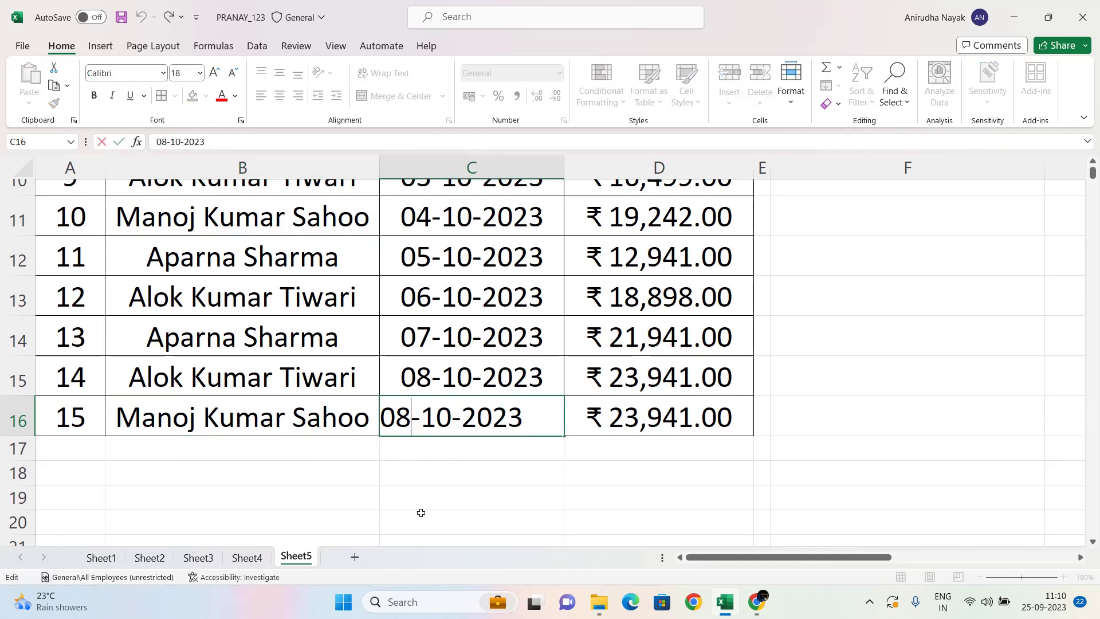
key("BackSpace")
type("9")
left_click(523, 511)
left_click(646, 427)
type("25000")
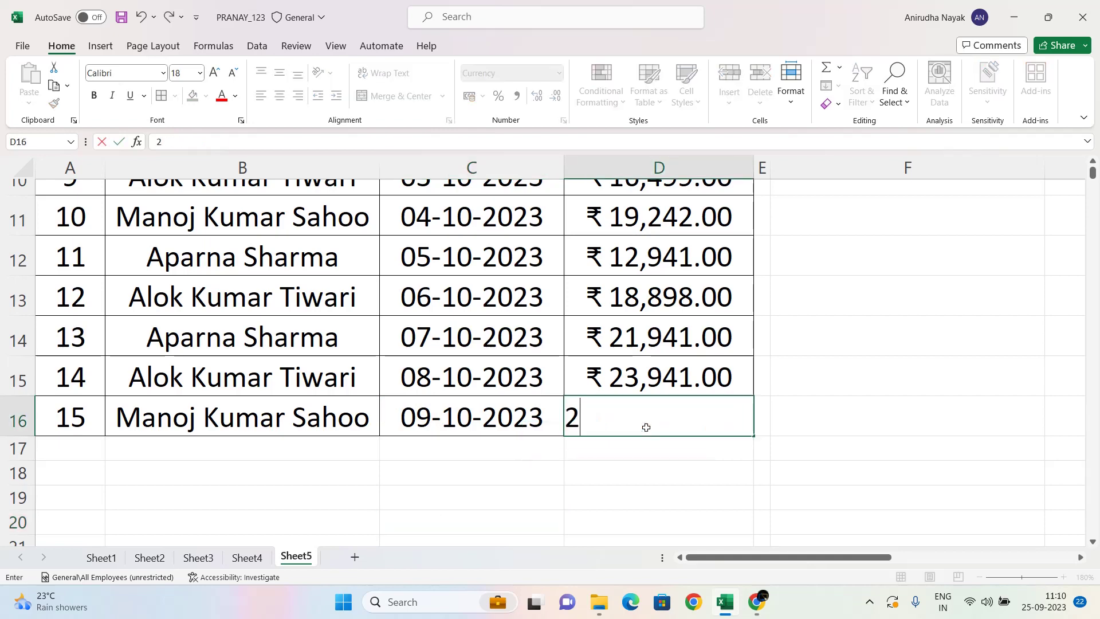
left_click(862, 411)
left_click(650, 449)
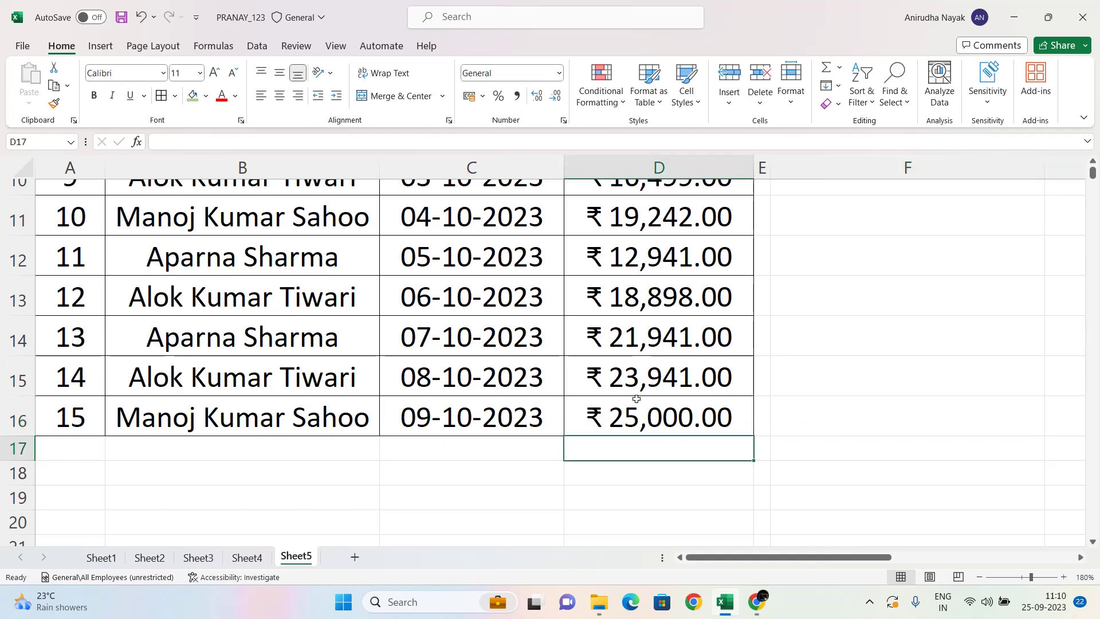
Step: Compare the agent's earlier sales amount in D11 with the latest sales amount returned in G2
left_click(641, 225)
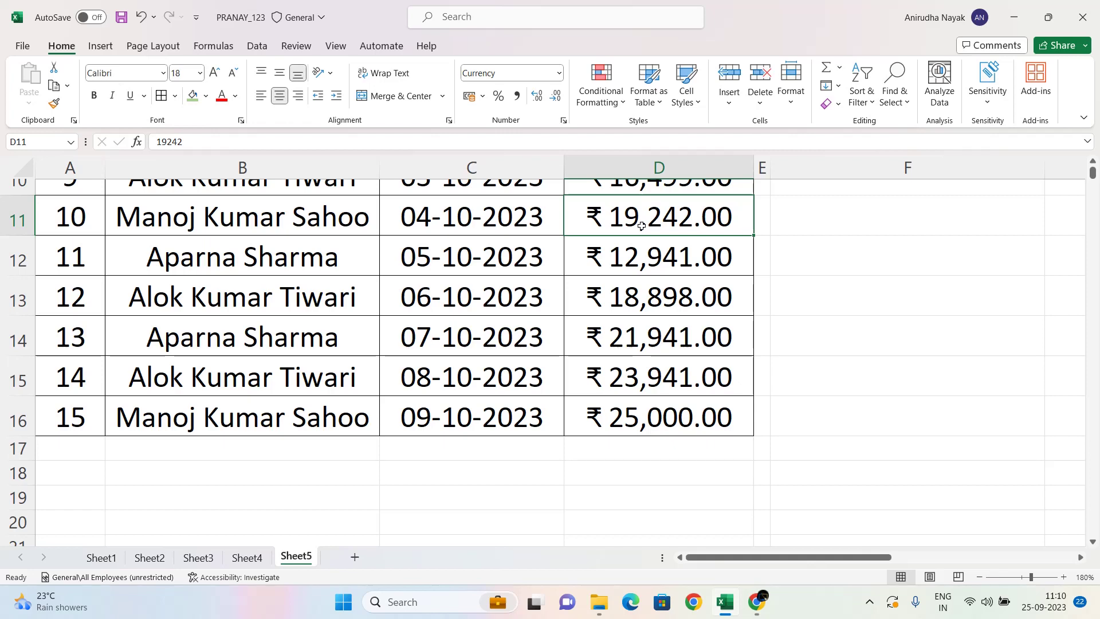
scroll(789, 338, "up", 4)
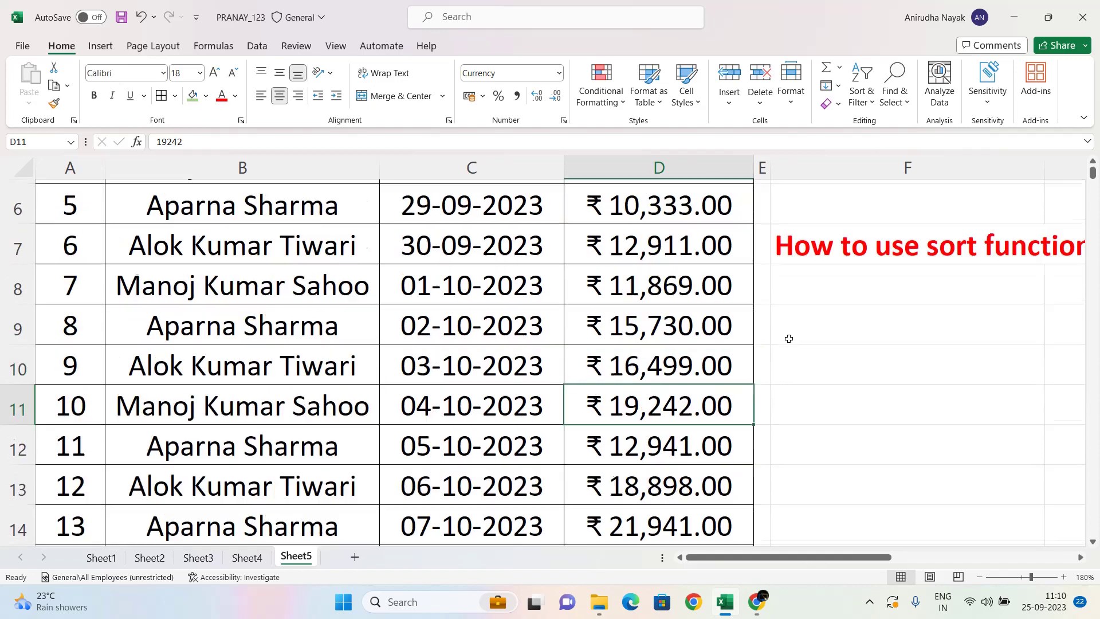
scroll(788, 338, "right", 3)
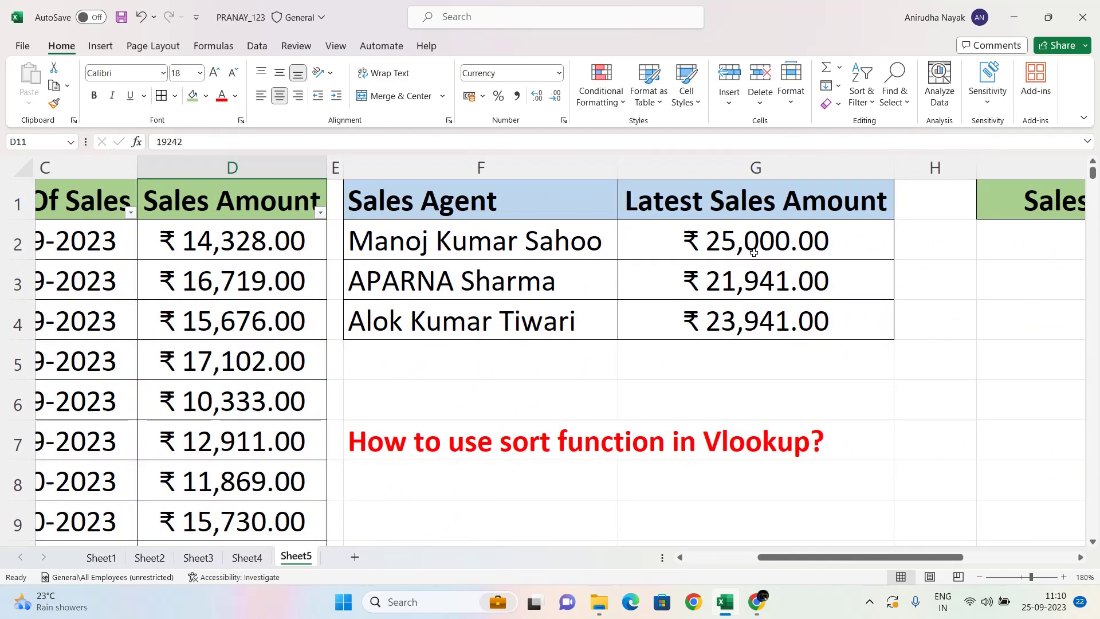
left_click(746, 246)
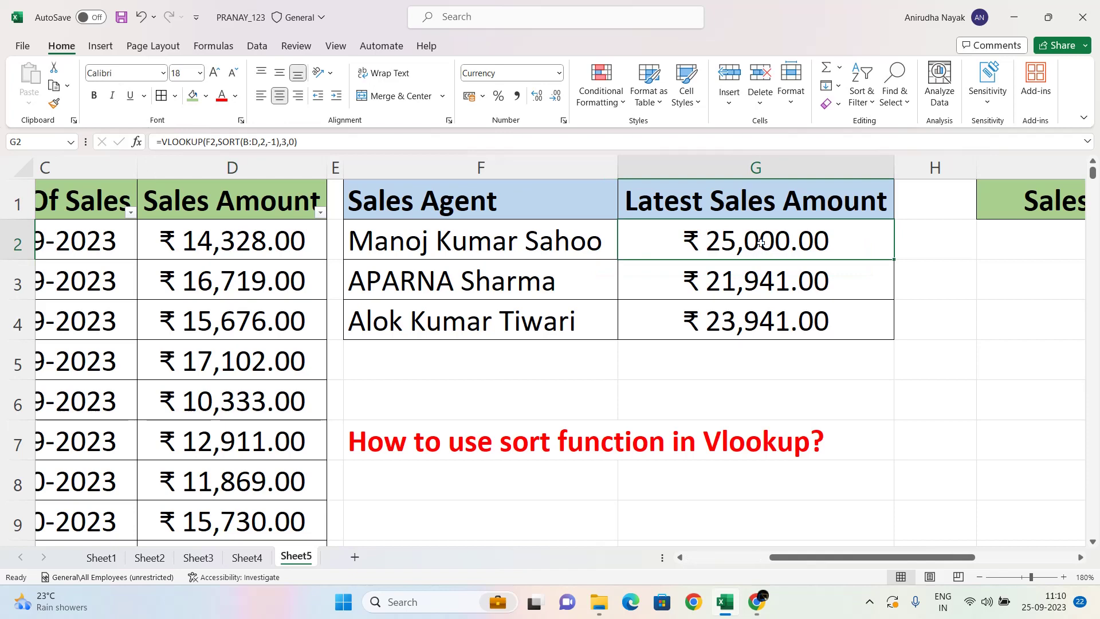